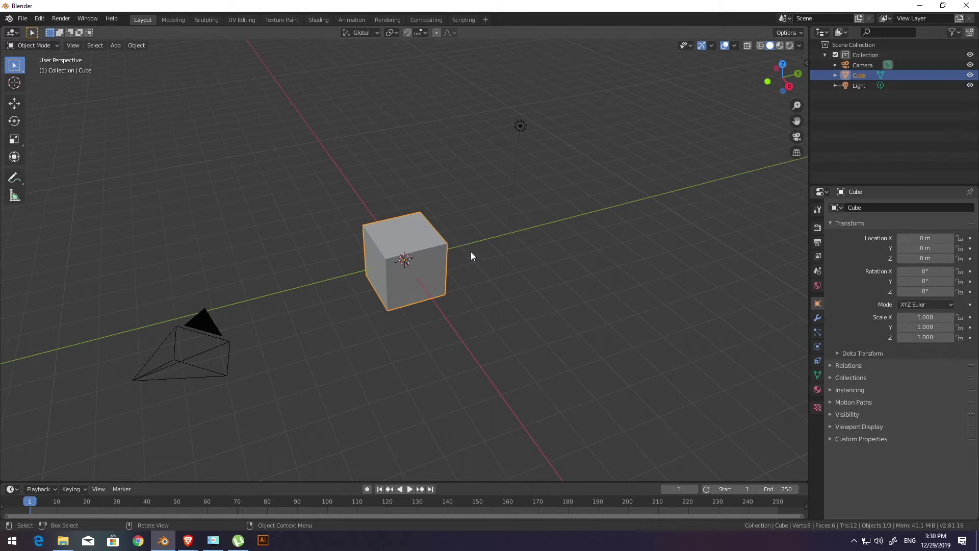
Step: Search 'arabic text blender' and download Write Arabic Text.zip from the T62011 page
{"action": "middle_click_drag", "start_coordinate": [471, 252], "coordinate": [461, 248]}
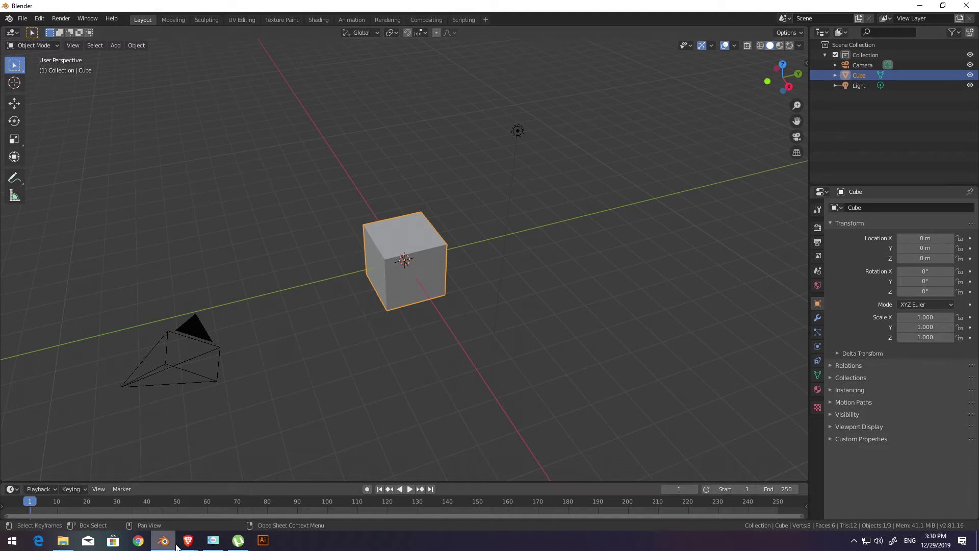
{"action": "mouse_move", "coordinate": [187, 540]}
{"action": "left_click", "coordinate": [266, 485]}
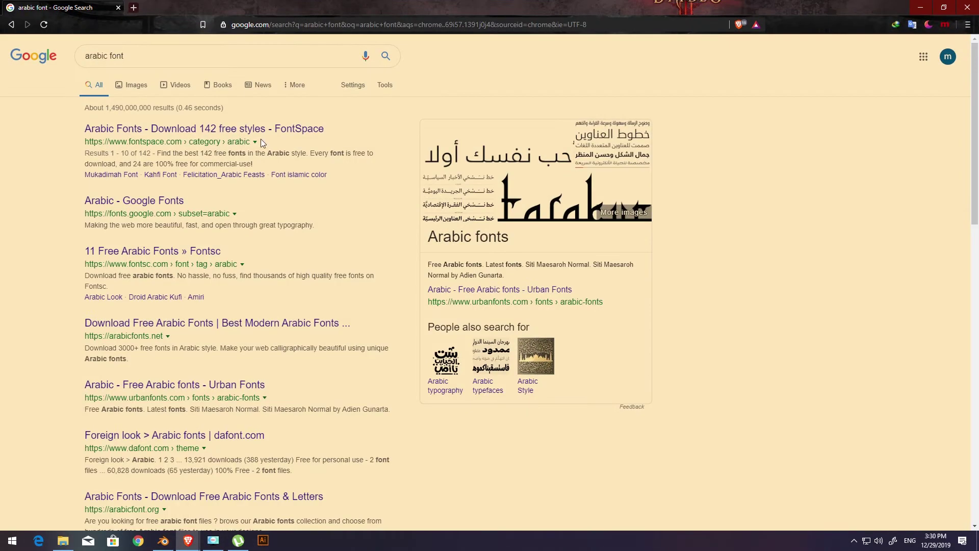
{"action": "left_click", "coordinate": [135, 21]}
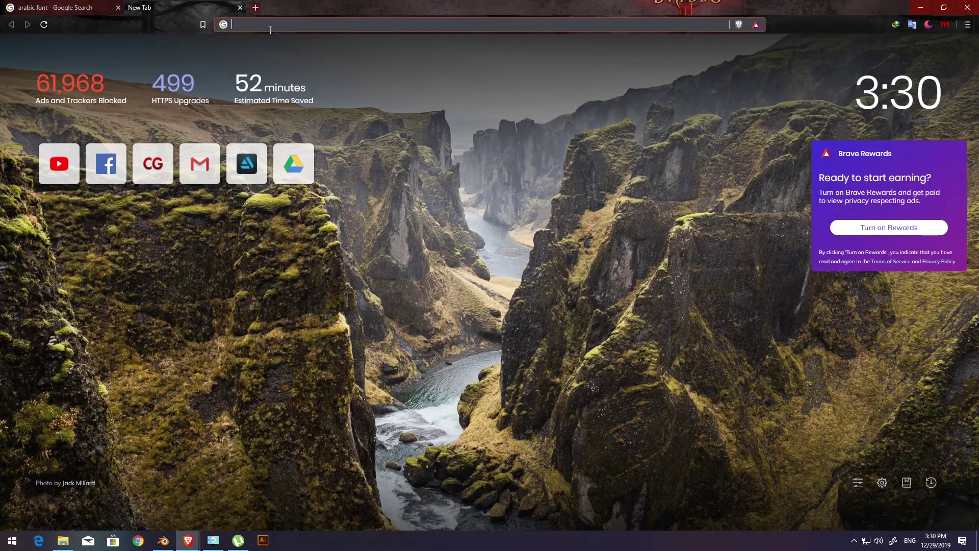
{"action": "type", "text": "arabic te"}
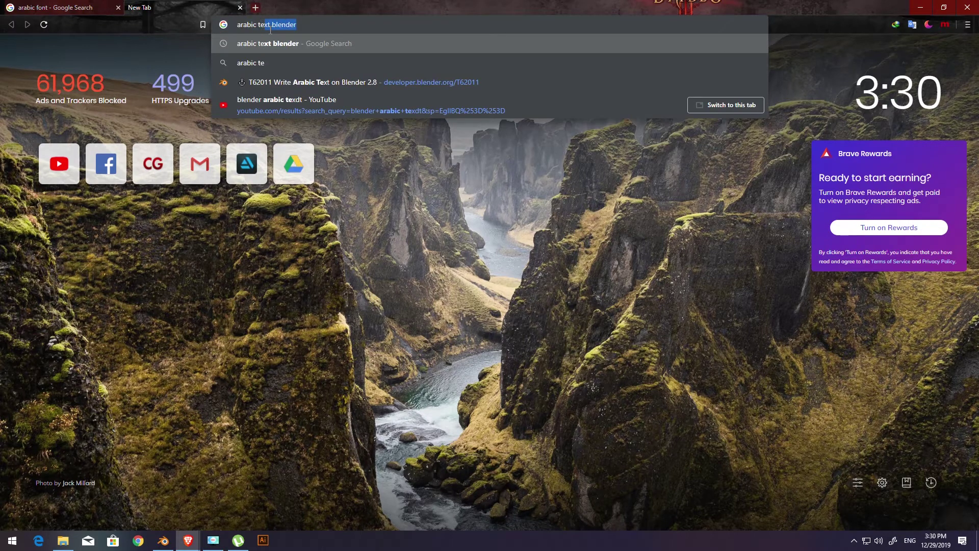
{"action": "key", "text": "Return"}
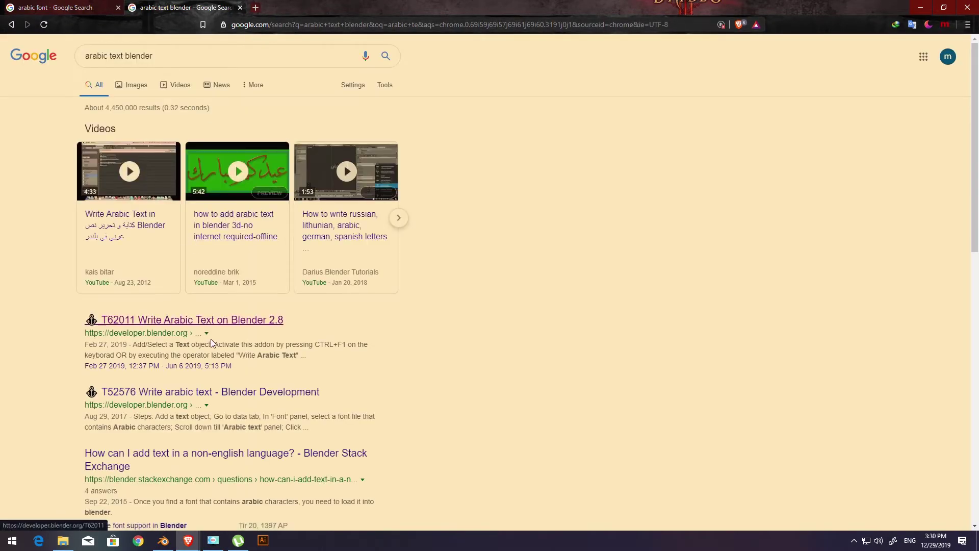
{"action": "left_click", "coordinate": [192, 320]}
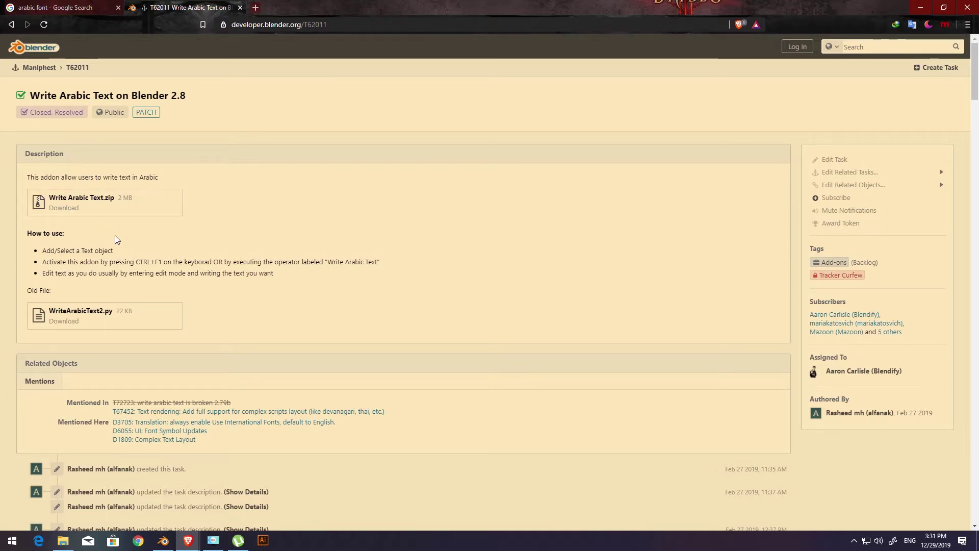
{"action": "left_click", "coordinate": [64, 207]}
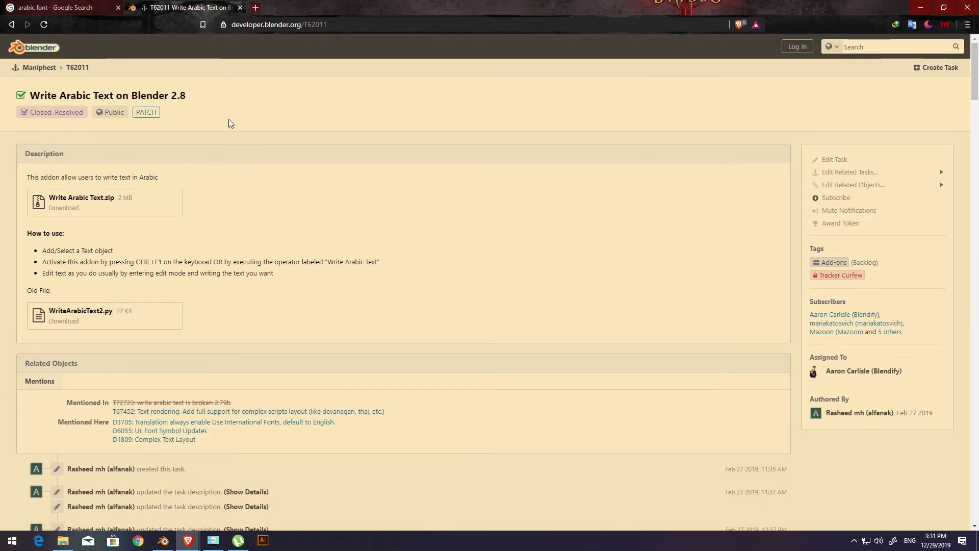
Step: Change the Google search to 'persian font' and return to Blender
{"action": "left_click", "coordinate": [77, 7]}
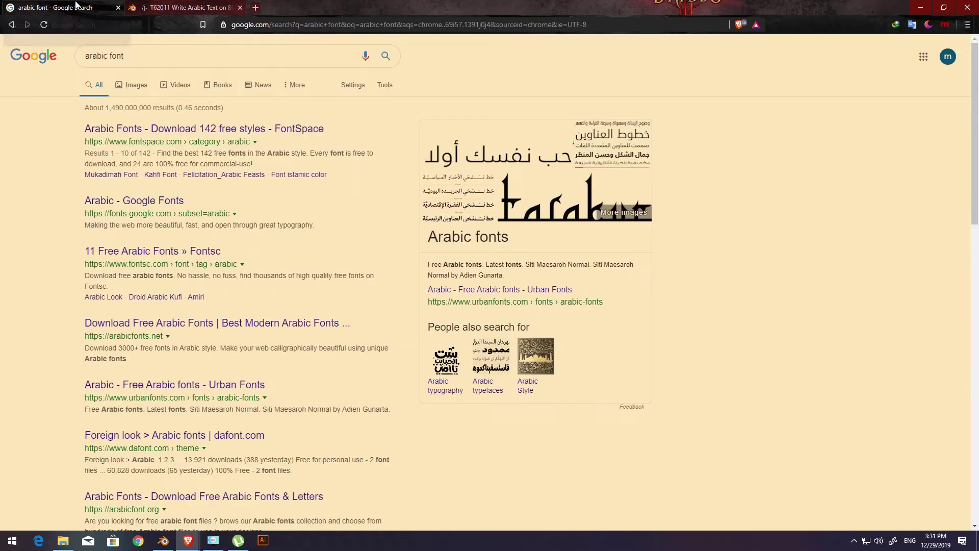
{"action": "double_click", "coordinate": [106, 57]}
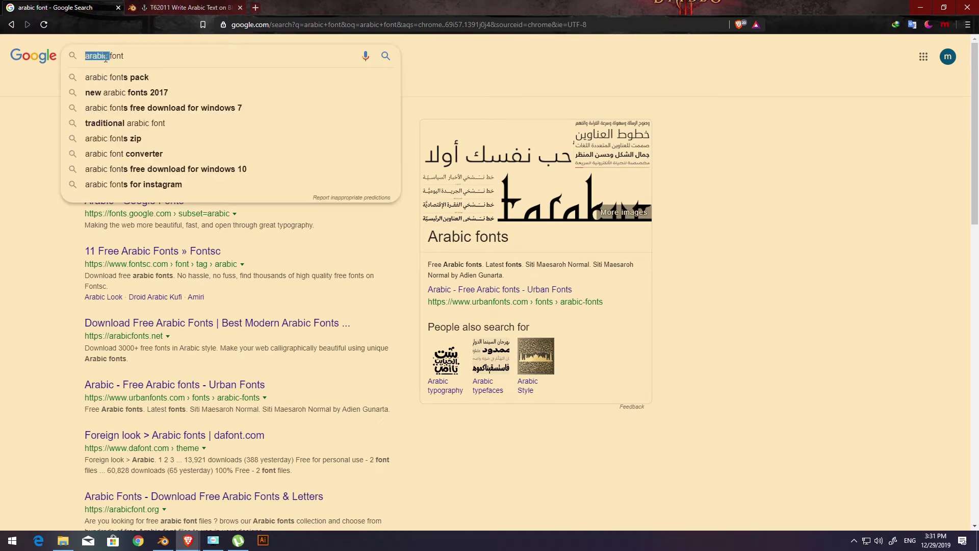
{"action": "type", "text": "pefontpersian"}
{"action": "key", "text": "Return"}
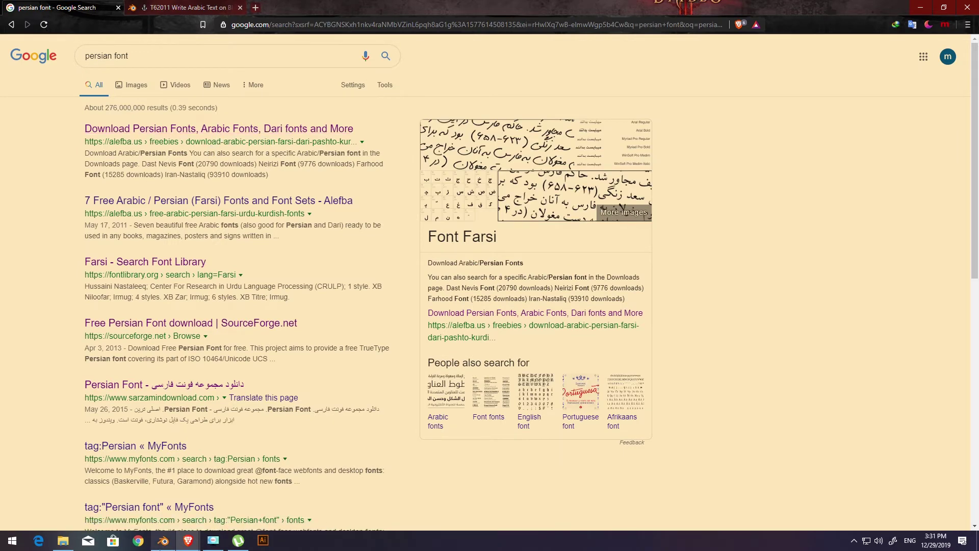
{"action": "left_click", "coordinate": [163, 541]}
Step: Delete the default cube and install Write Arabic Text.zip from Preferences > Add-ons
{"action": "middle_click_drag", "start_coordinate": [386, 296], "coordinate": [405, 289]}
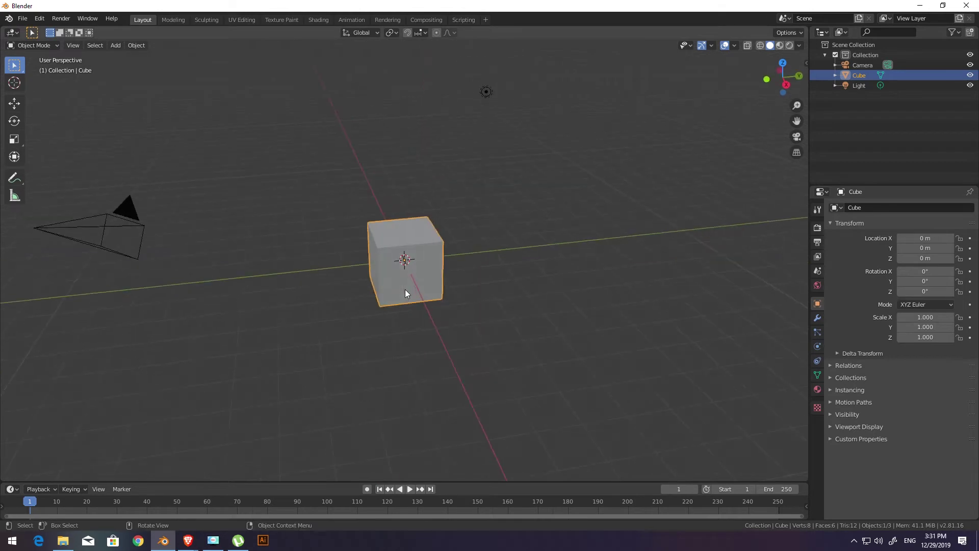
{"action": "key", "text": "x"}
{"action": "left_click", "coordinate": [39, 19]}
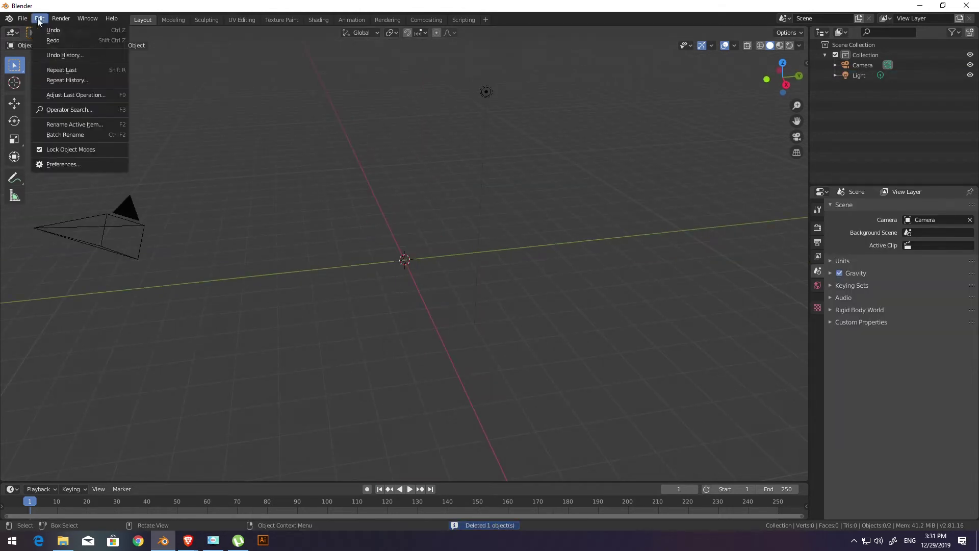
{"action": "left_click", "coordinate": [75, 166]}
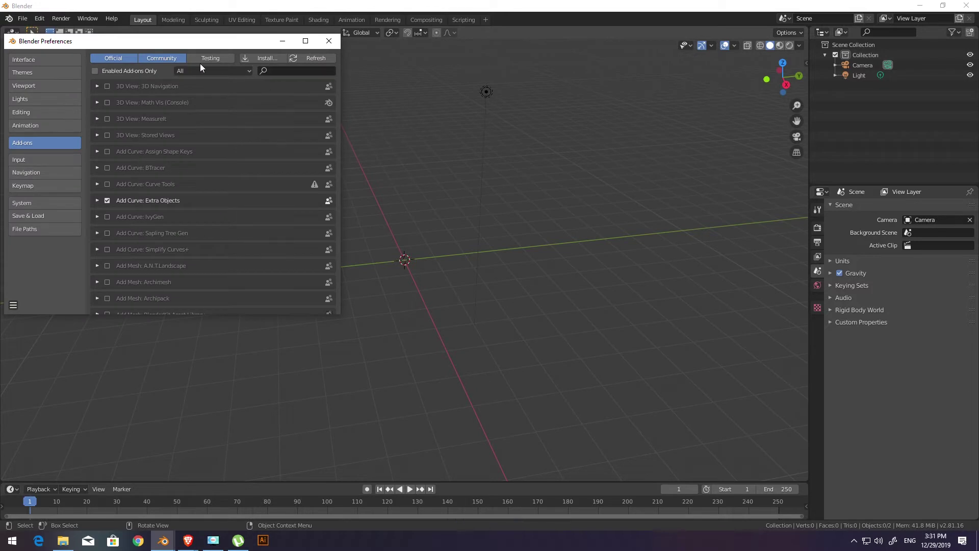
{"action": "left_click", "coordinate": [262, 57]}
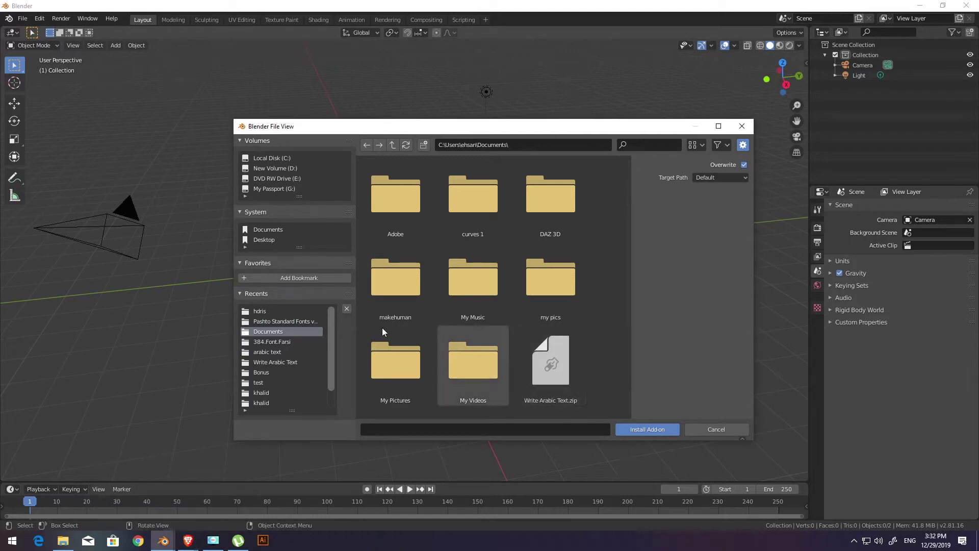
{"action": "left_click", "coordinate": [552, 359]}
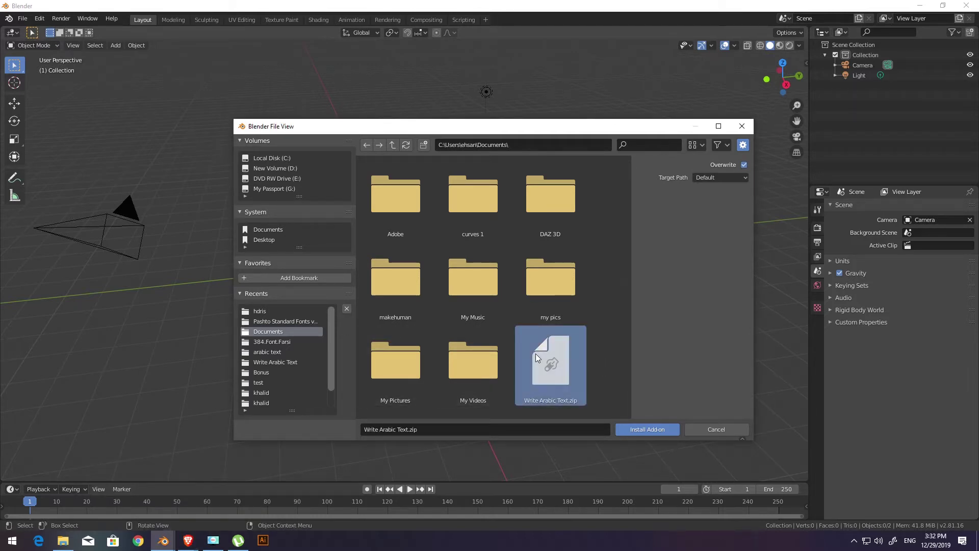
{"action": "left_click", "coordinate": [648, 429]}
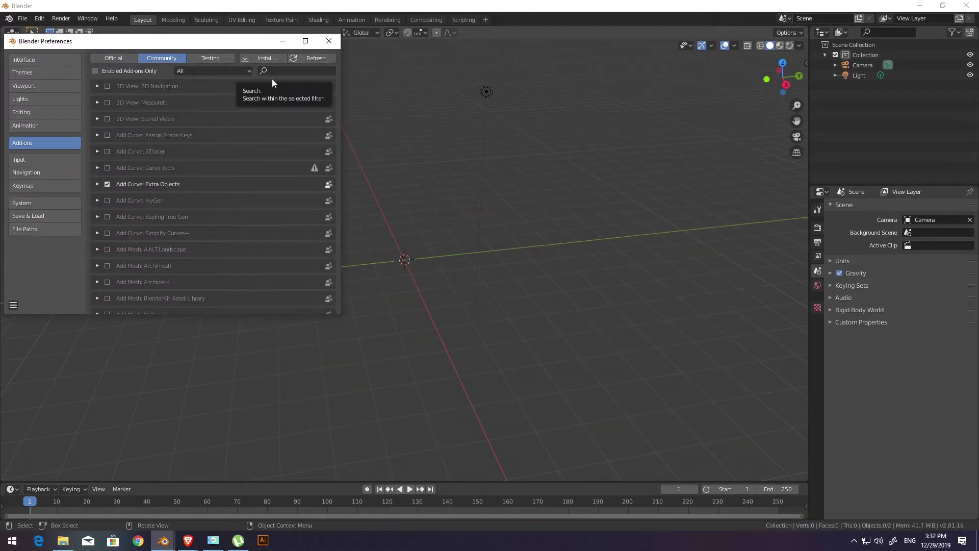
Step: Search the add-on list for 'arabi' and enable Write Arabic Text
{"action": "left_click", "coordinate": [287, 70]}
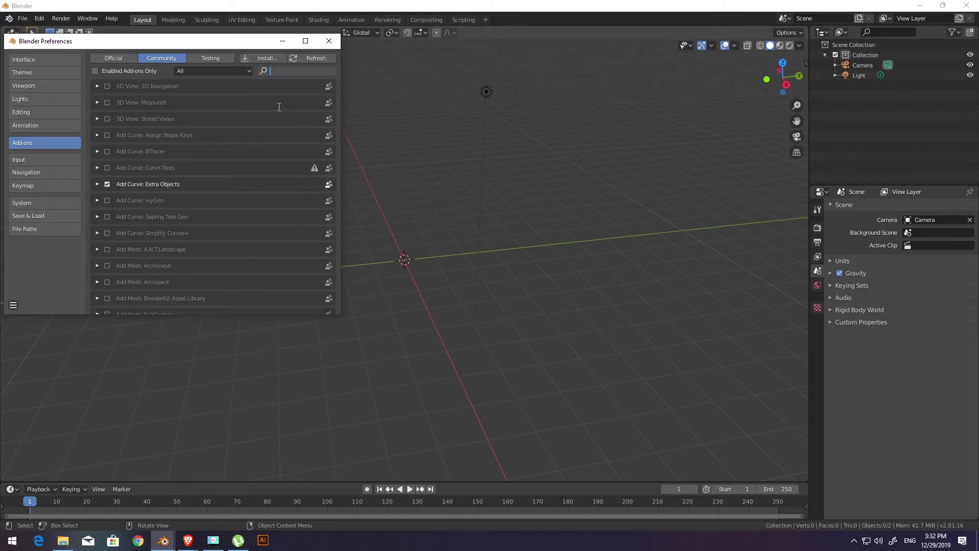
{"action": "type", "text": "arabi"}
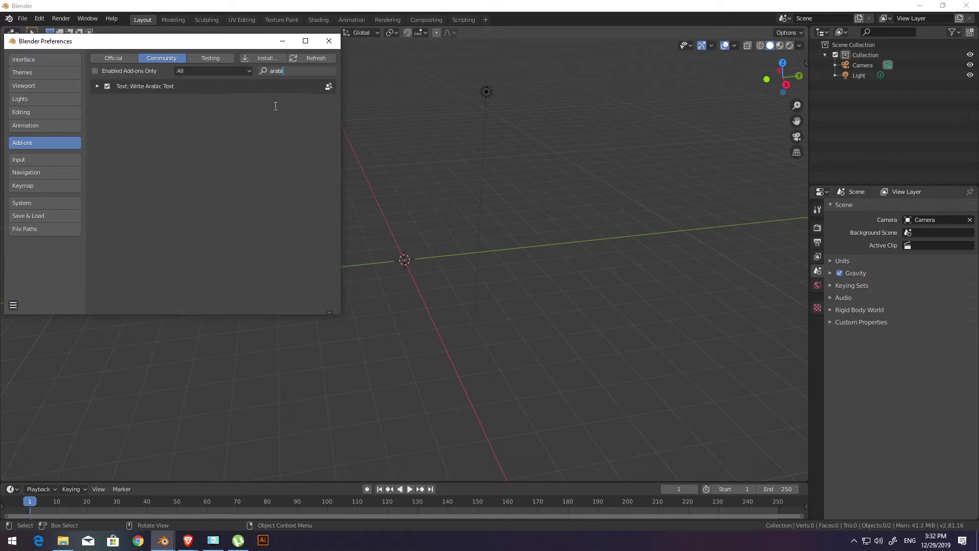
{"action": "left_click", "coordinate": [130, 114]}
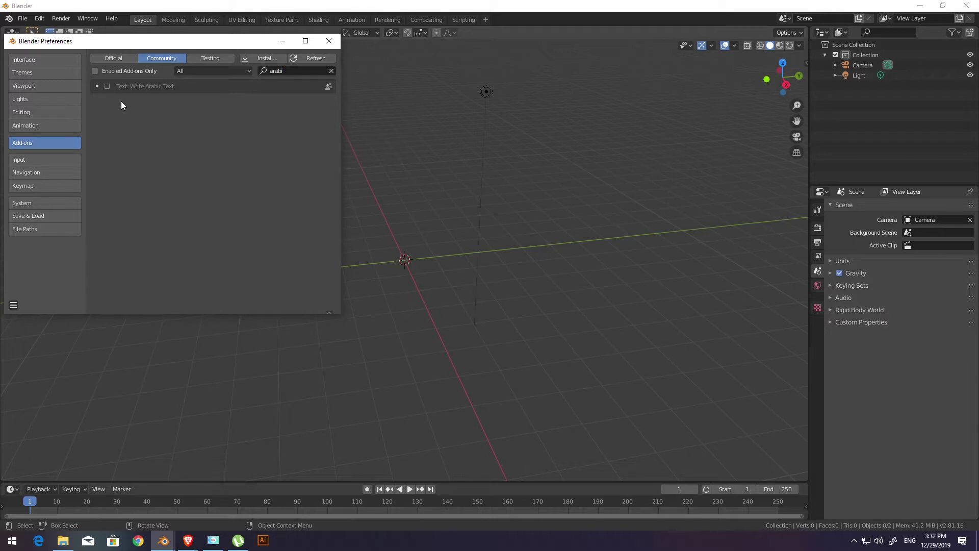
{"action": "left_click", "coordinate": [107, 86]}
Step: Close Preferences and add a new Text object to the scene
{"action": "left_click", "coordinate": [328, 41]}
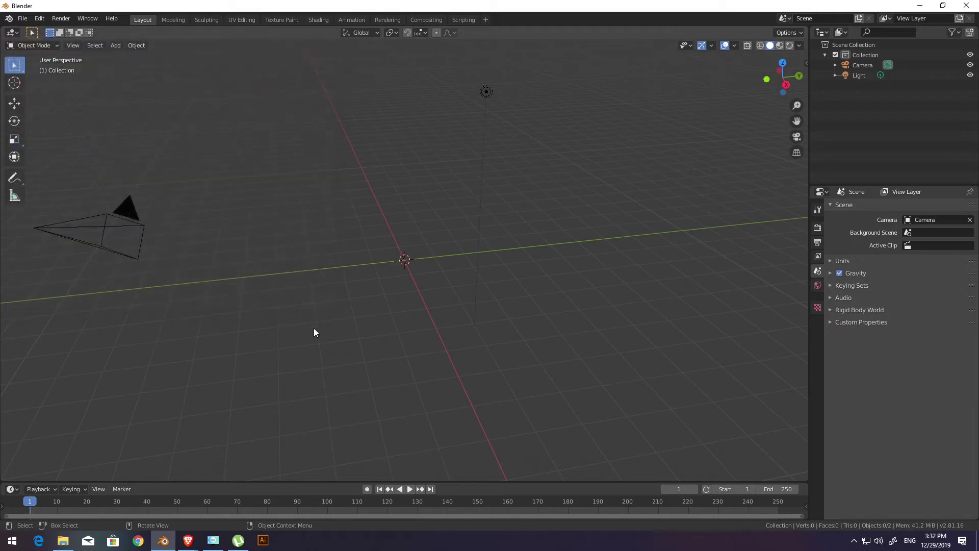
{"action": "middle_click_drag", "start_coordinate": [413, 296], "coordinate": [407, 324]}
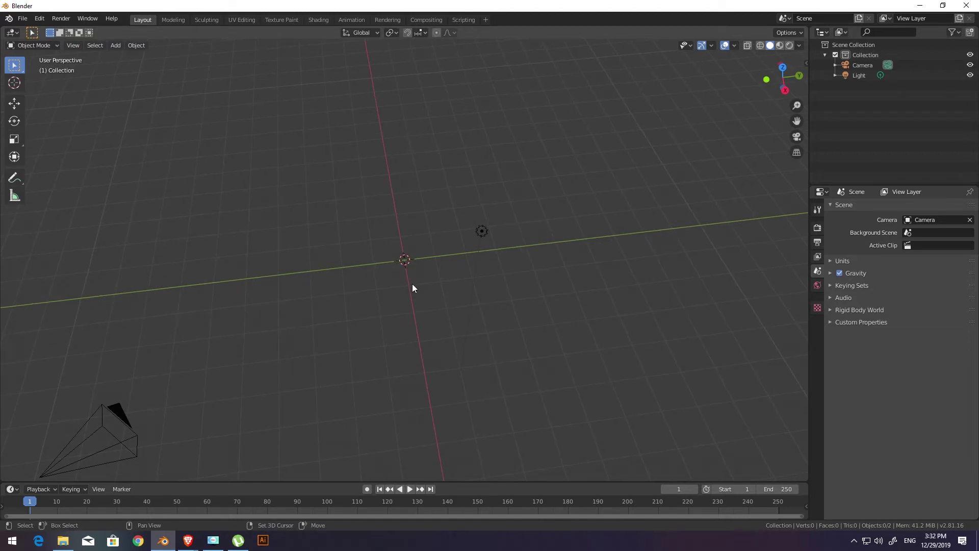
{"action": "key", "text": "shift+a"}
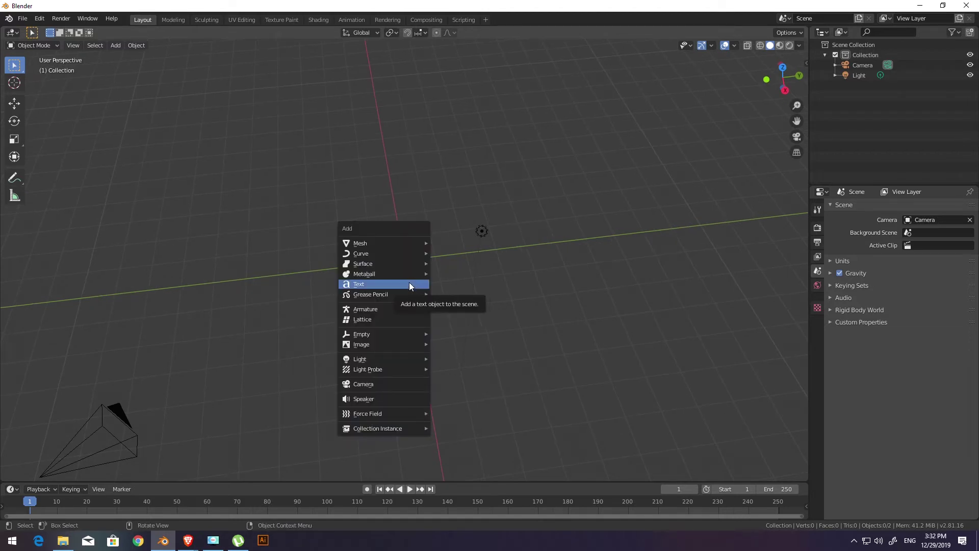
{"action": "left_click", "coordinate": [409, 285]}
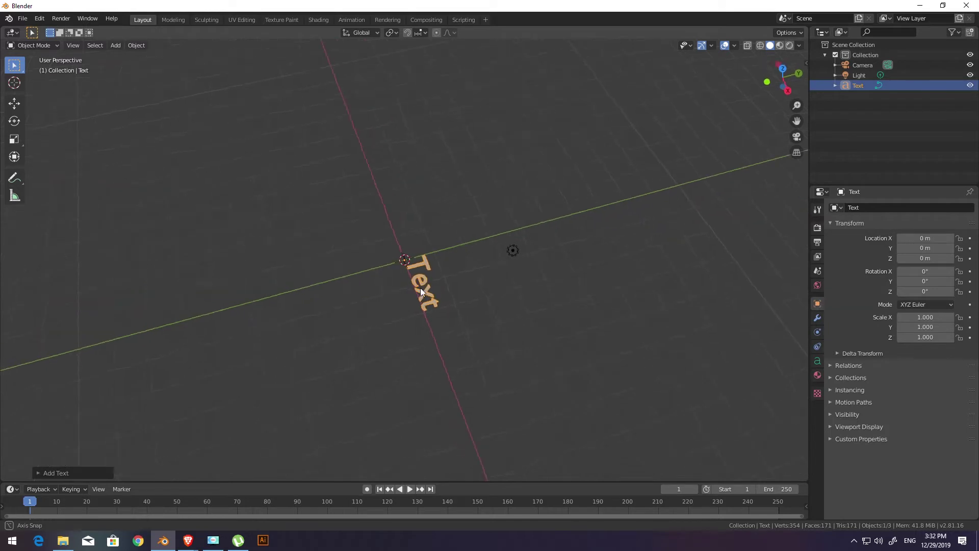
{"action": "middle_click_drag", "start_coordinate": [420, 287], "coordinate": [460, 293]}
Step: Center the text both horizontally and vertically in its paragraph settings
{"action": "left_click", "coordinate": [818, 360]}
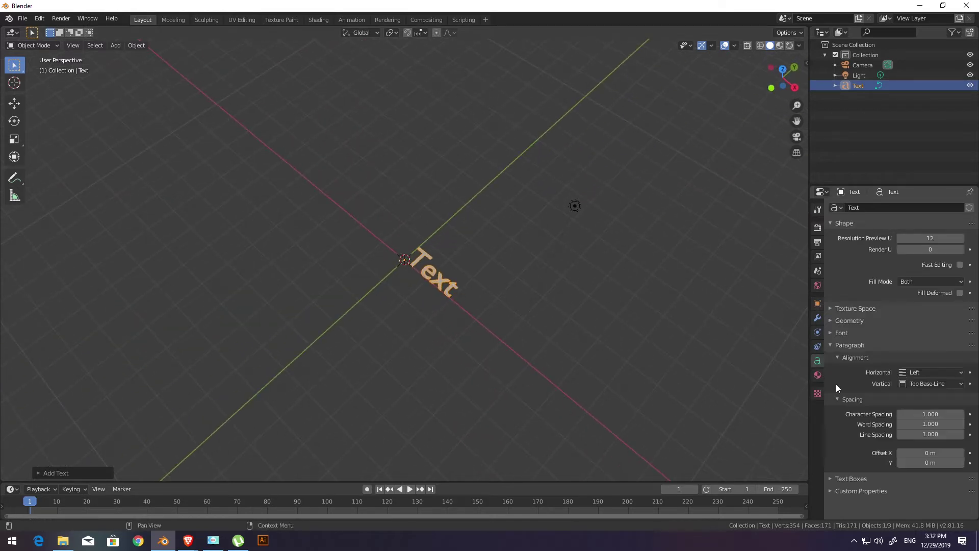
{"action": "left_click", "coordinate": [937, 375]}
{"action": "left_click", "coordinate": [922, 391]}
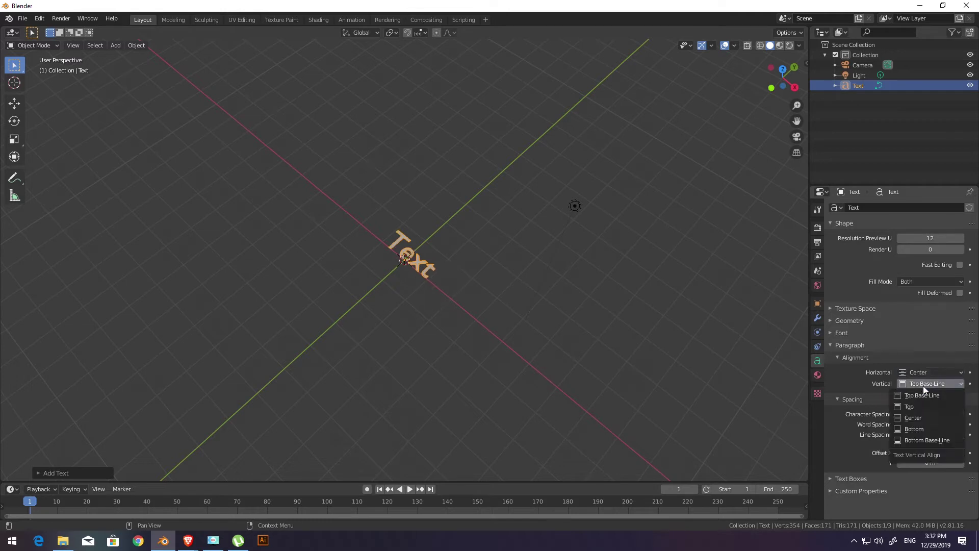
{"action": "left_click", "coordinate": [926, 419]}
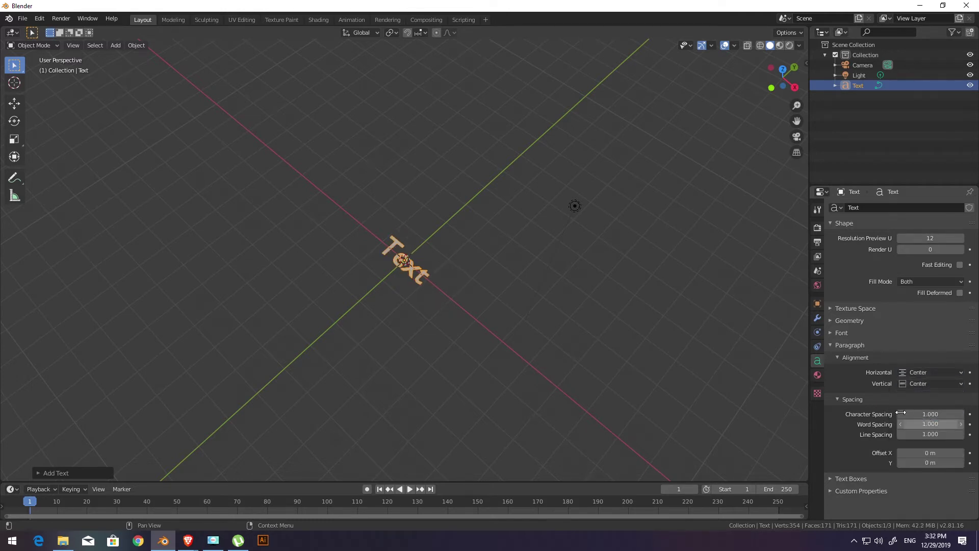
{"action": "middle_click_drag", "start_coordinate": [498, 324], "coordinate": [530, 286]}
{"action": "scroll", "coordinate": [503, 281], "scroll_direction": "up", "scroll_amount": 3}
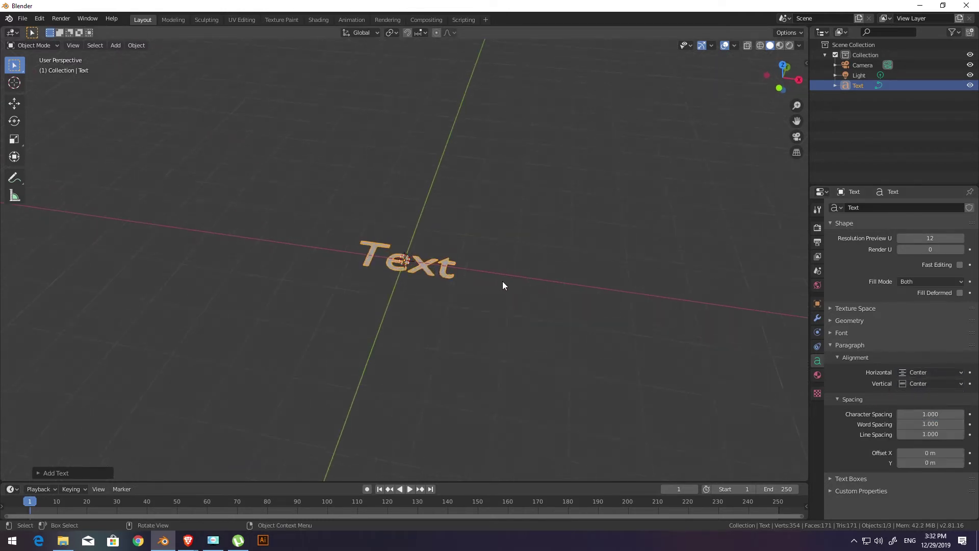
Step: Erase the default 'Text' letters in Edit Mode and switch keyboard input to Persian
{"action": "left_click", "coordinate": [34, 45]}
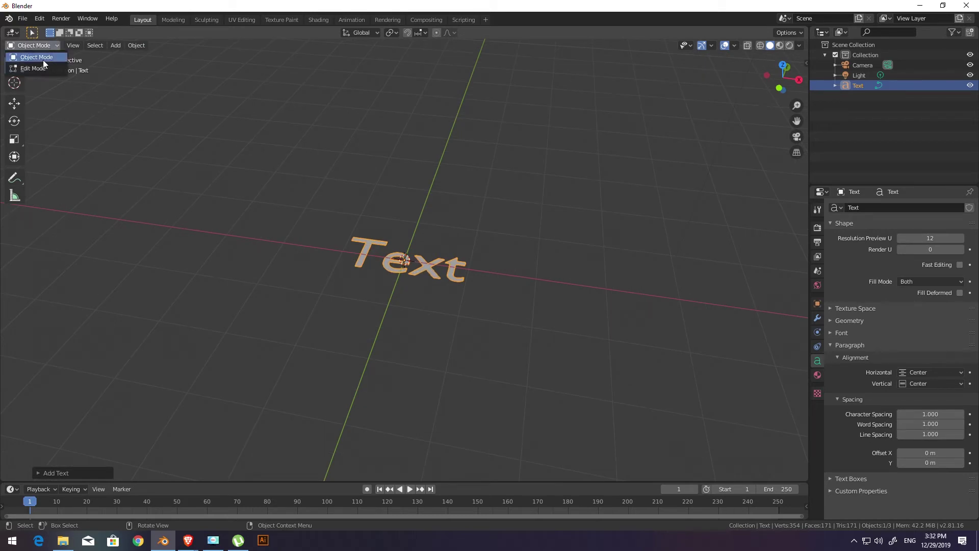
{"action": "key", "text": "BackSpace"}
{"action": "key", "text": "BackSpace"}
{"action": "key", "text": "BackSpace"}
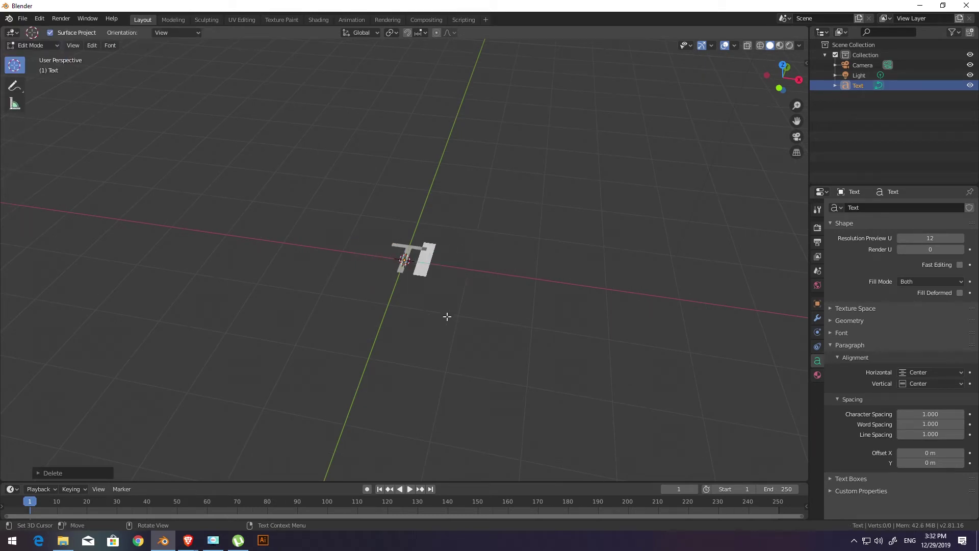
{"action": "key", "text": "BackSpace"}
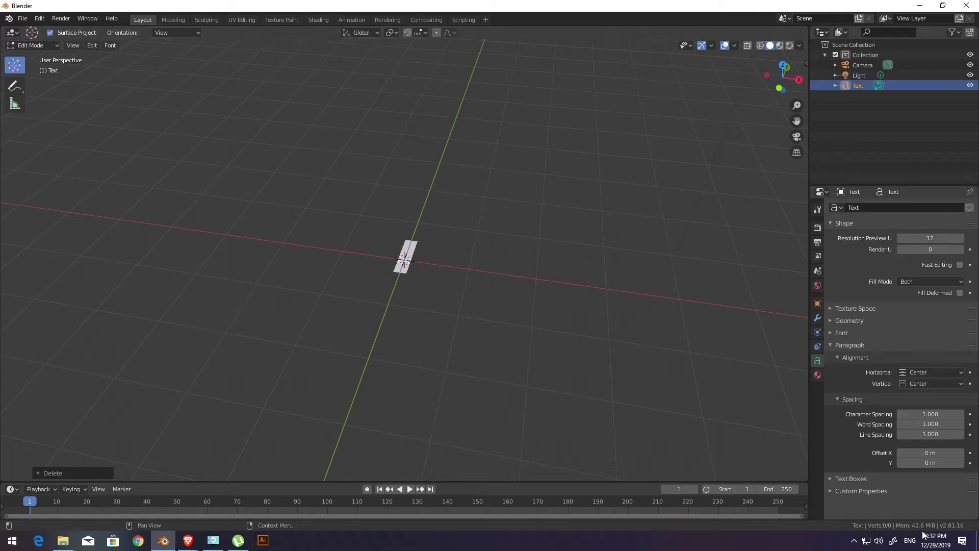
{"action": "left_click", "coordinate": [911, 540]}
{"action": "left_click", "coordinate": [890, 448]}
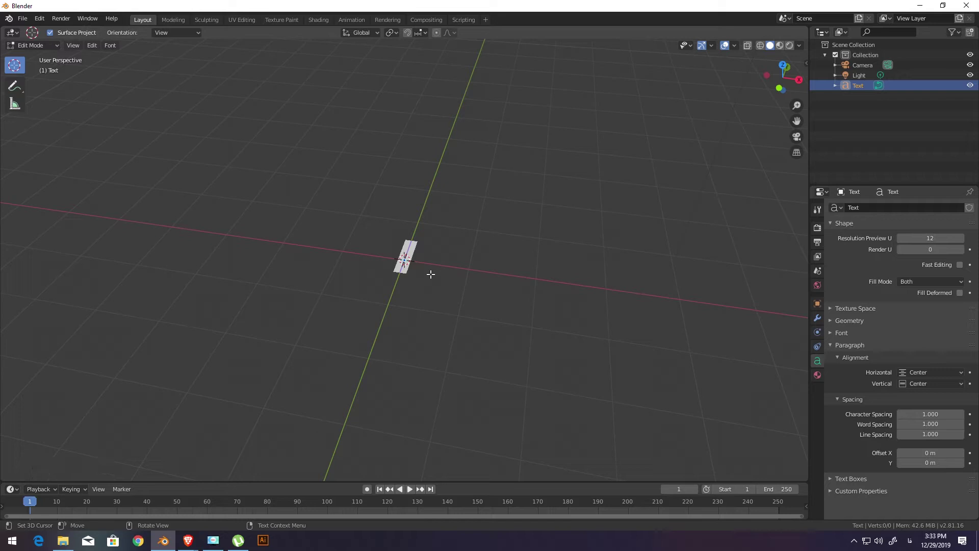
{"action": "key", "text": "BackSpace"}
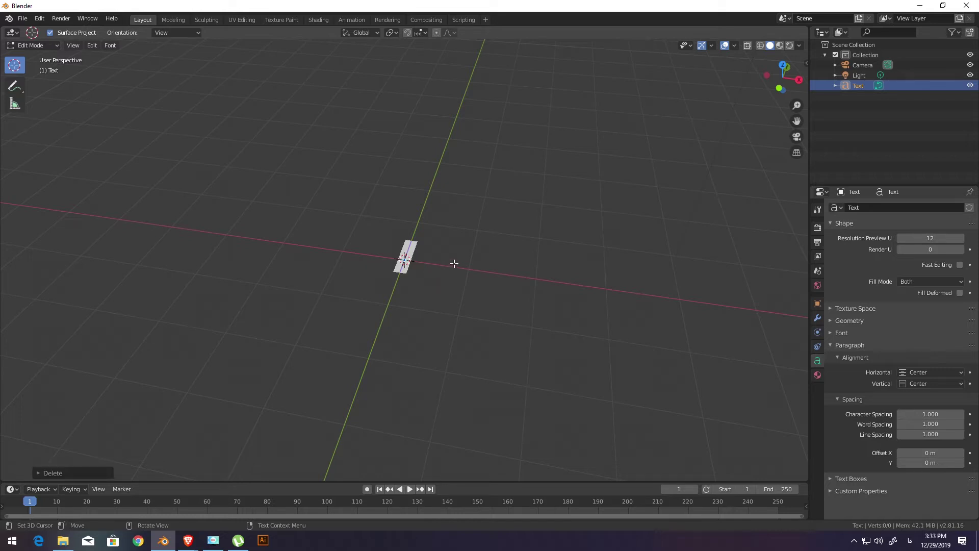
{"action": "left_click", "coordinate": [829, 332]}
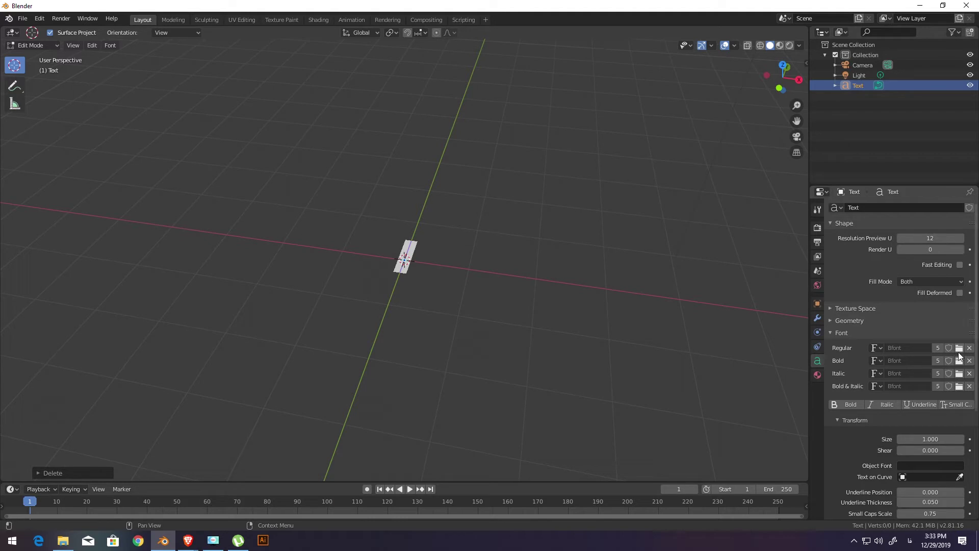
Step: Browse for a Regular font file and copy the Pashto fonts folder path from File Explorer
{"action": "left_click", "coordinate": [959, 350]}
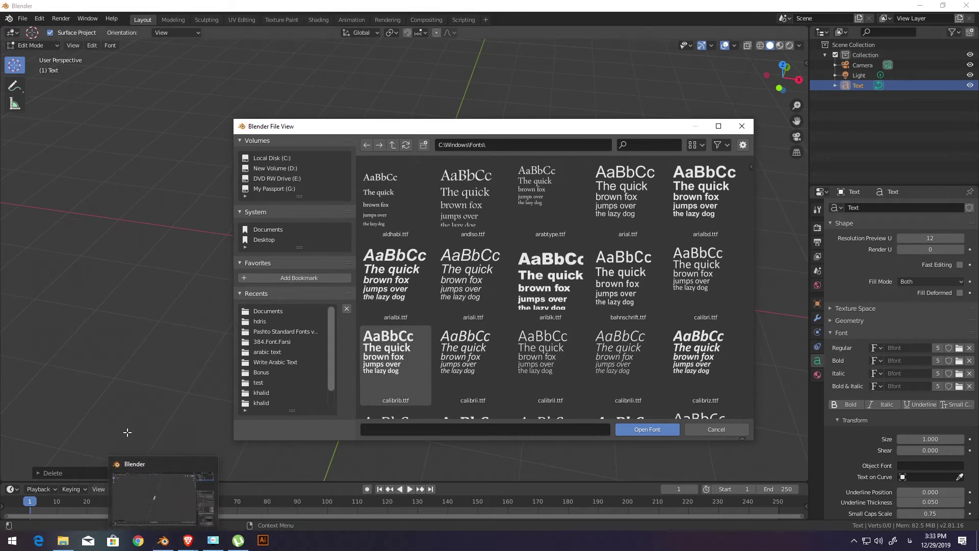
{"action": "left_click", "coordinate": [63, 541]}
{"action": "left_click", "coordinate": [317, 233]}
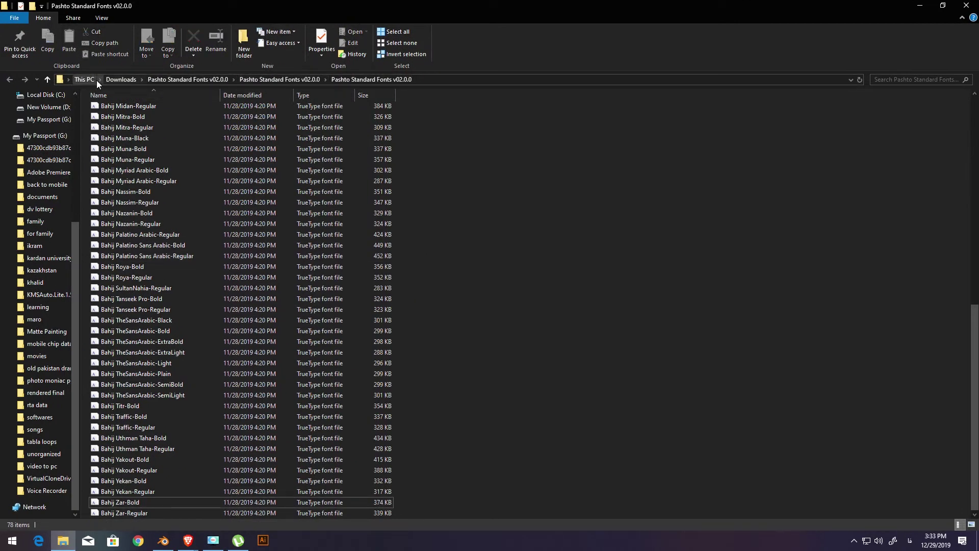
{"action": "left_click", "coordinate": [454, 78]}
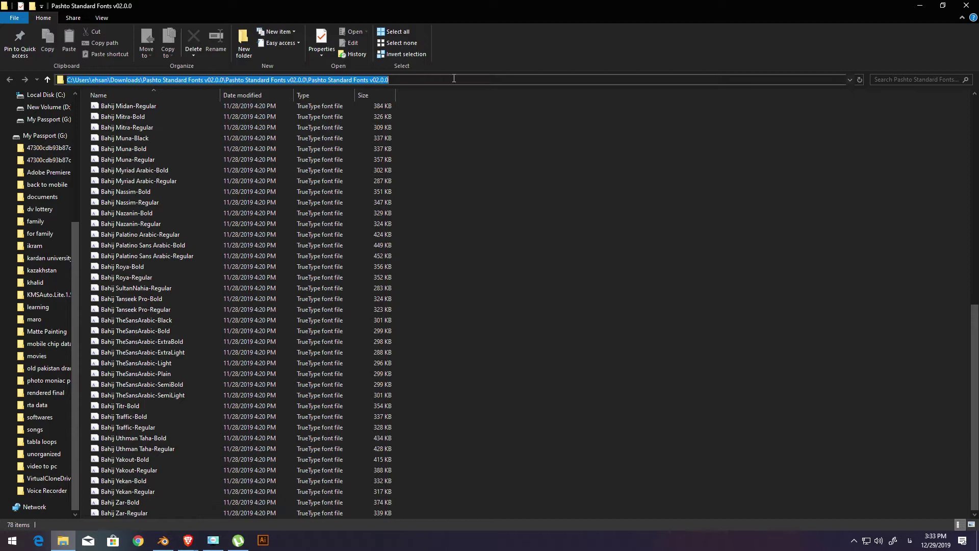
{"action": "left_click", "coordinate": [919, 6]}
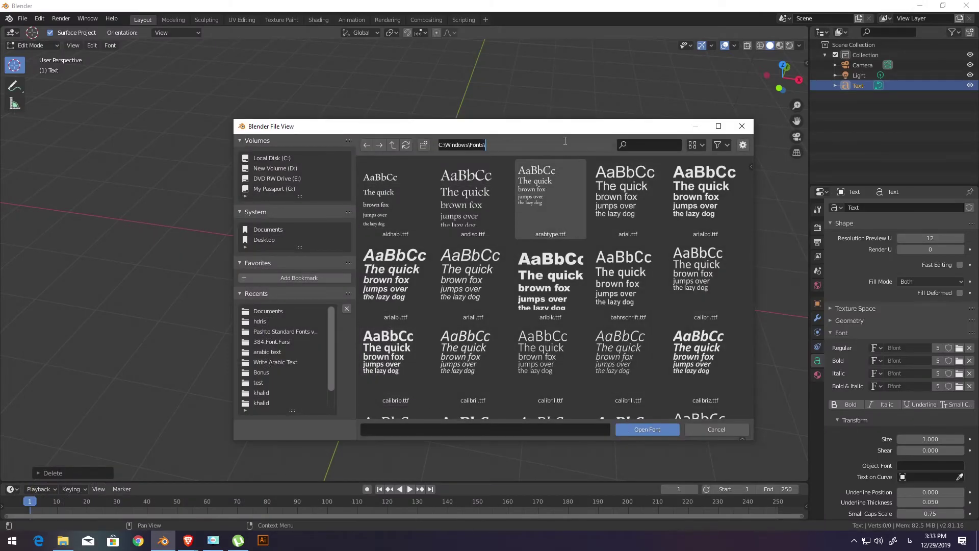
Step: Load Bahij Aban-Bold.ttf from the Pashto Standard Fonts folder as the regular font, then erase the text
{"action": "key", "text": "ctrl+v"}
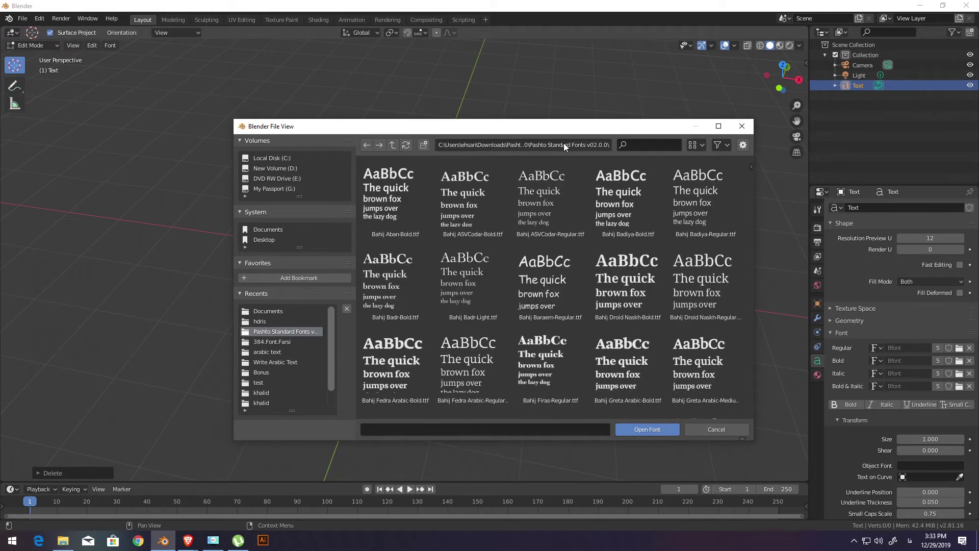
{"action": "key", "text": "Return"}
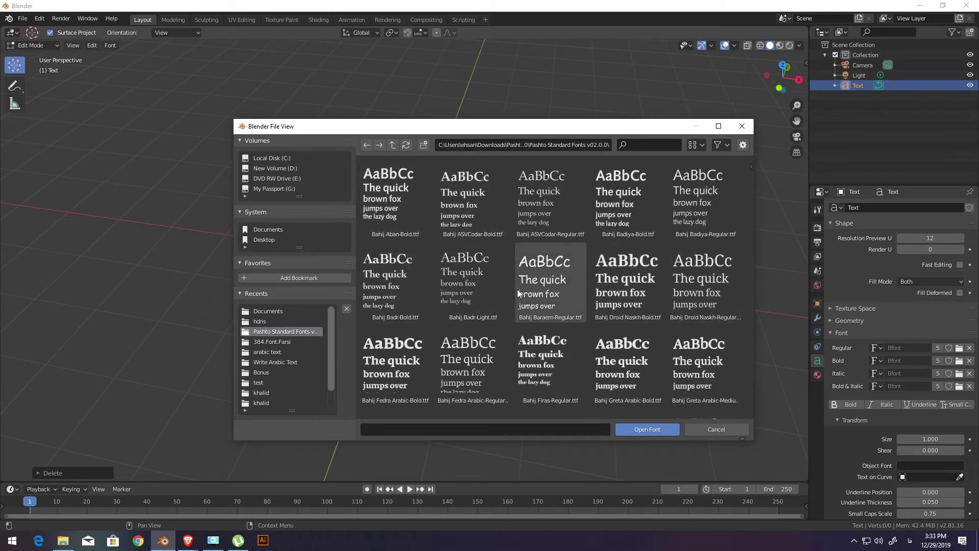
{"action": "left_click", "coordinate": [402, 196]}
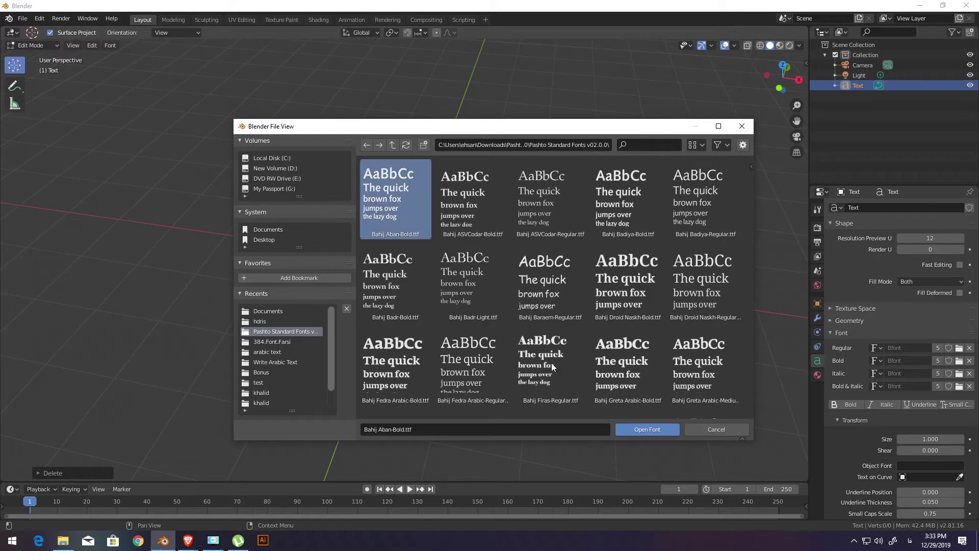
{"action": "left_click", "coordinate": [632, 430]}
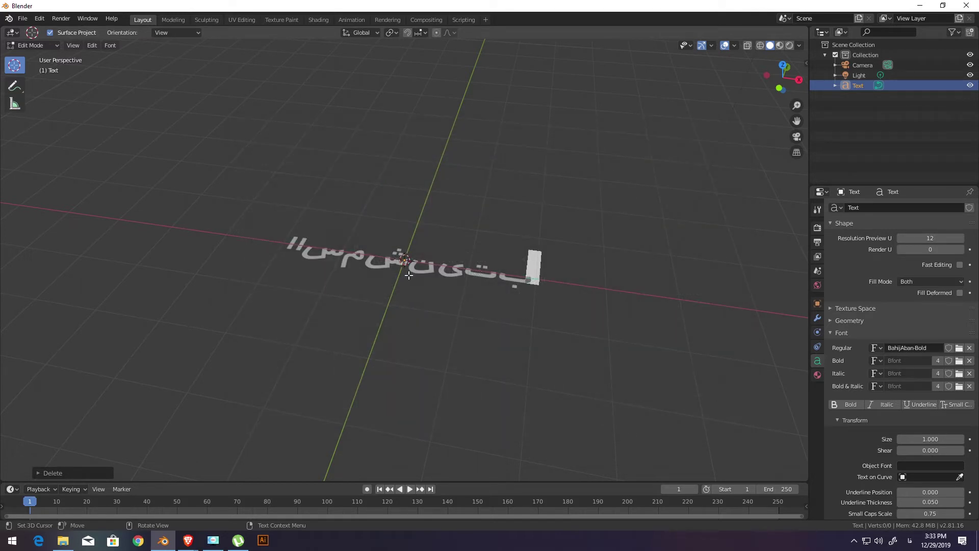
{"action": "key", "text": "BackSpace"}
{"action": "key", "text": "BackSpace"}
{"action": "key", "text": "BackSpace"}
{"action": "key", "text": "BackSpace"}
{"action": "key", "text": "BackSpace"}
{"action": "key", "text": "BackSpace"}
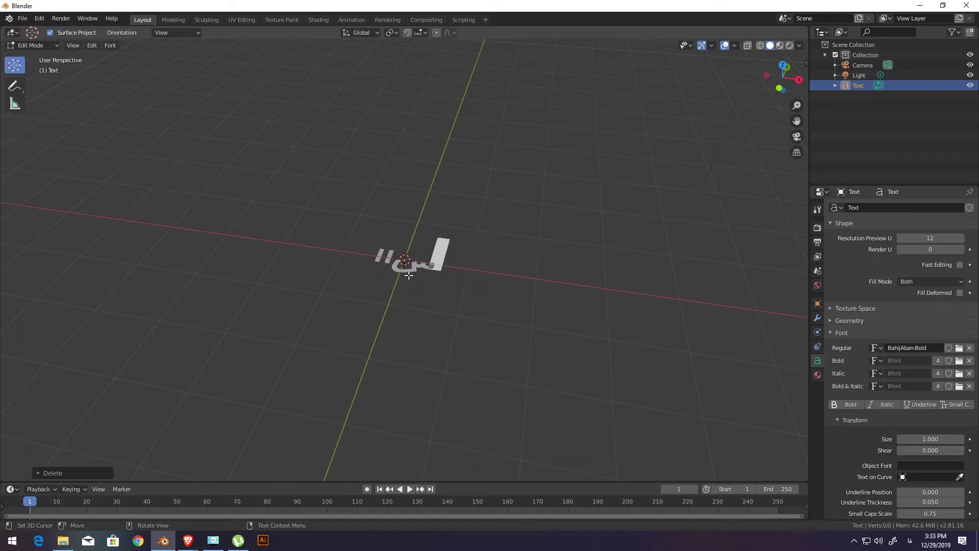
{"action": "key", "text": "BackSpace"}
{"action": "key", "text": "BackSpace"}
{"action": "key", "text": "BackSpace"}
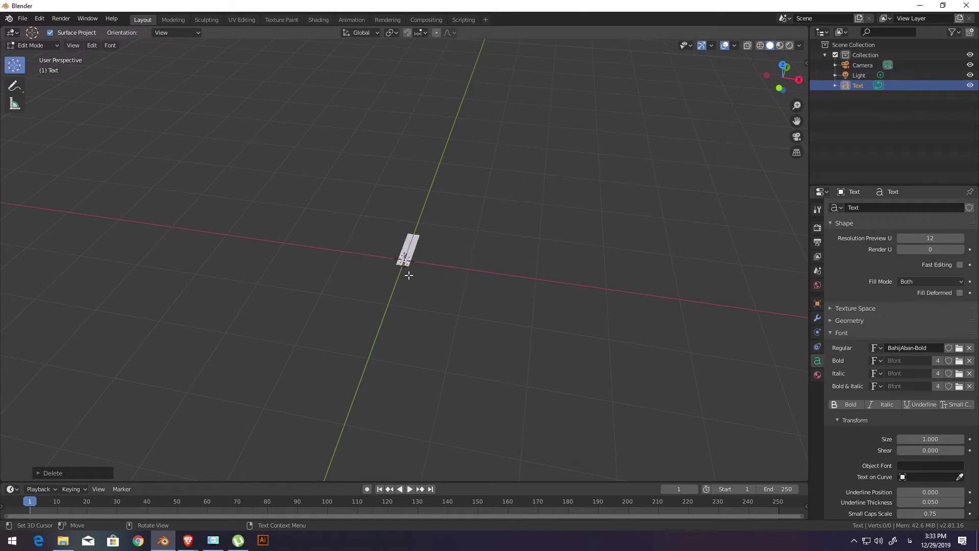
{"action": "type", "text": "سل"}
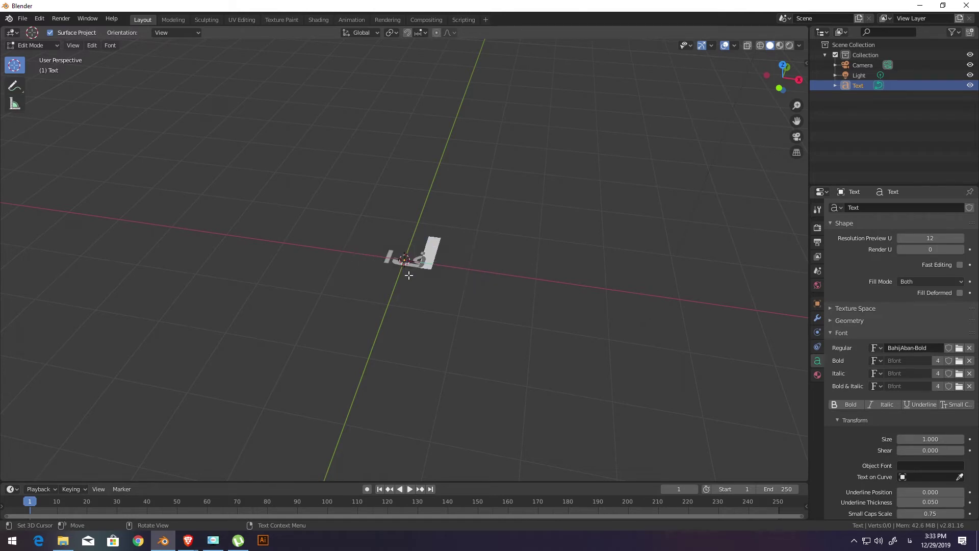
Step: Delete the test Persian glyphs and switch keyboard input back to English
{"action": "key", "text": "BackSpace"}
{"action": "key", "text": "BackSpace"}
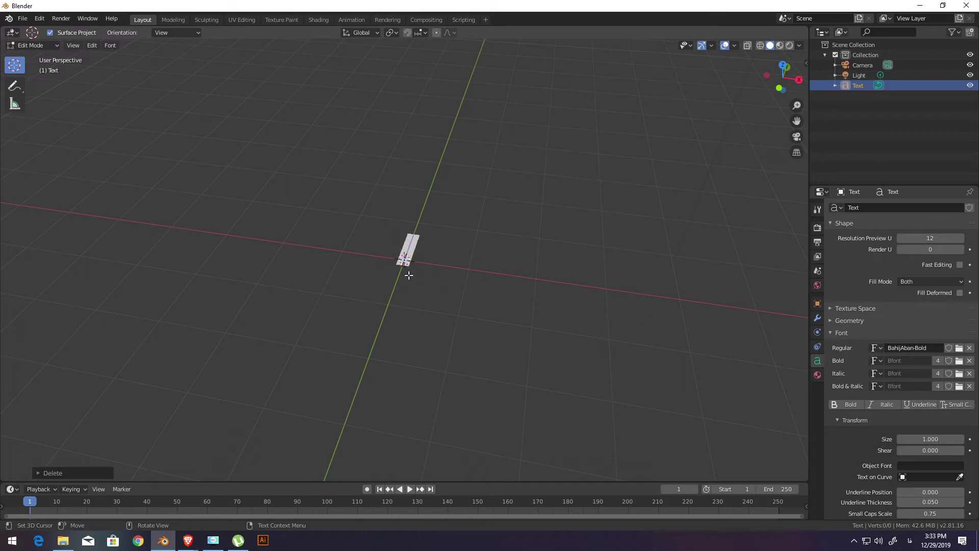
{"action": "type", "text": "تتتاغفا"}
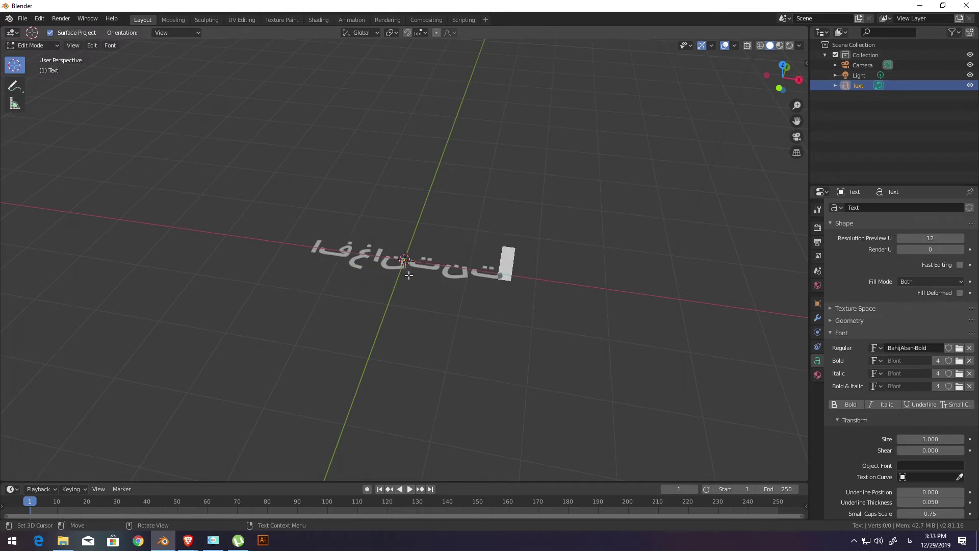
{"action": "key", "text": "BackSpace"}
{"action": "key", "text": "BackSpace"}
{"action": "key", "text": "BackSpace"}
{"action": "key", "text": "BackSpace"}
{"action": "key", "text": "BackSpace"}
{"action": "key", "text": "BackSpace"}
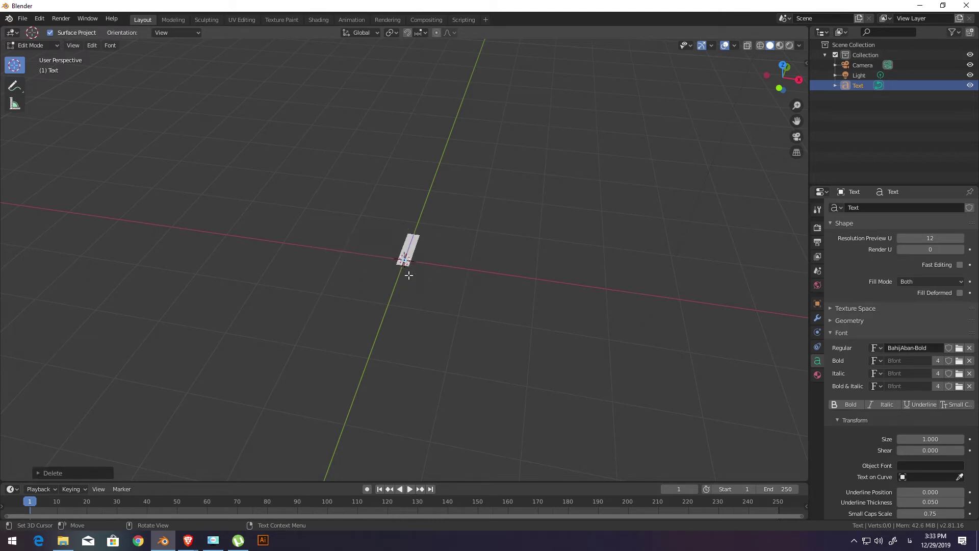
{"action": "left_click", "coordinate": [909, 544]}
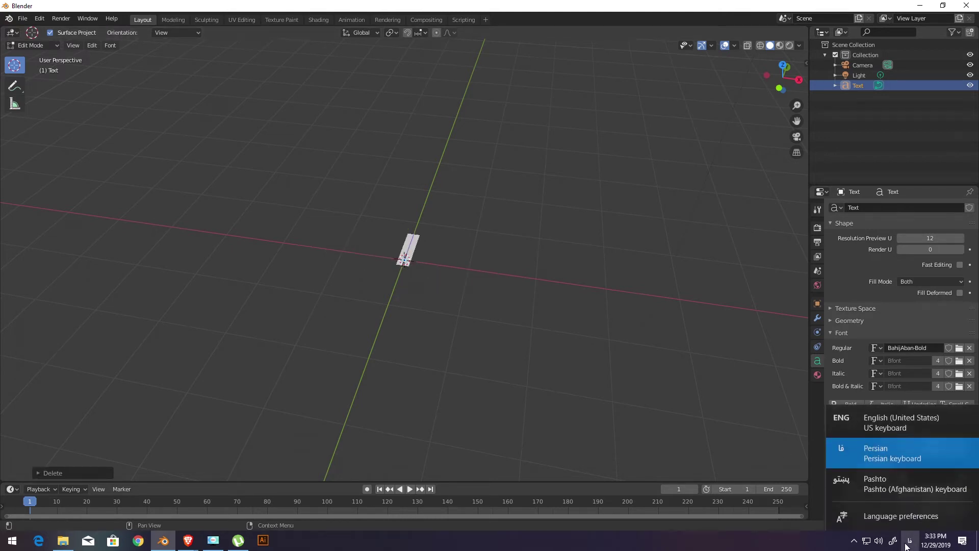
{"action": "left_click", "coordinate": [899, 425]}
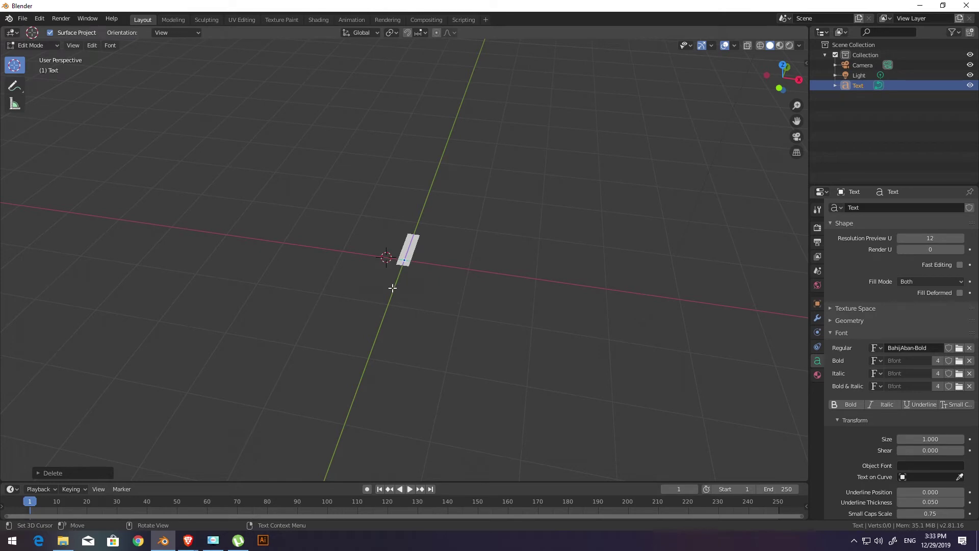
Step: Undo the font change, type 'افغانستان' with Persian input, and finish text editing
{"action": "middle_click_drag", "start_coordinate": [393, 288], "coordinate": [404, 297]}
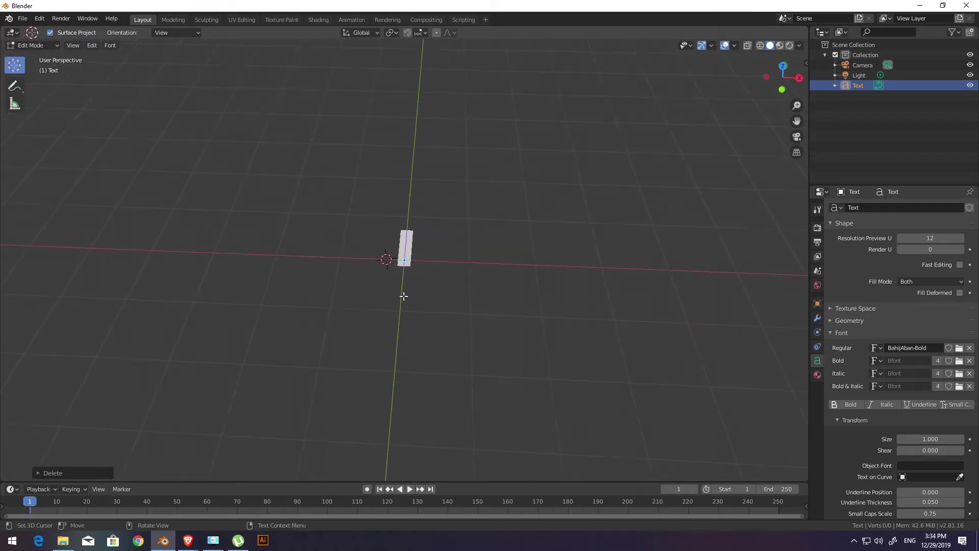
{"action": "key", "text": "ctrl+z"}
{"action": "key", "text": "super+space"}
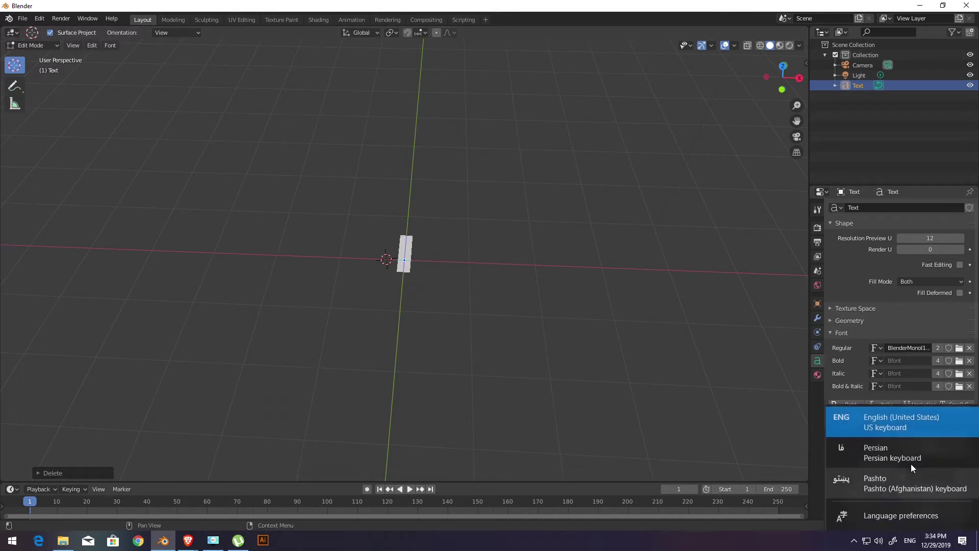
{"action": "type", "text": "افغ"}
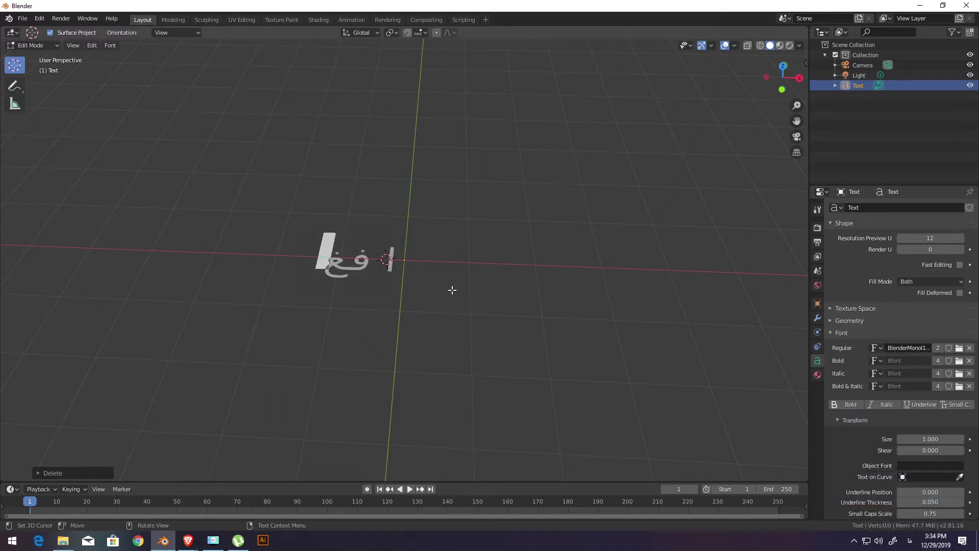
{"action": "type", "text": "انستان"}
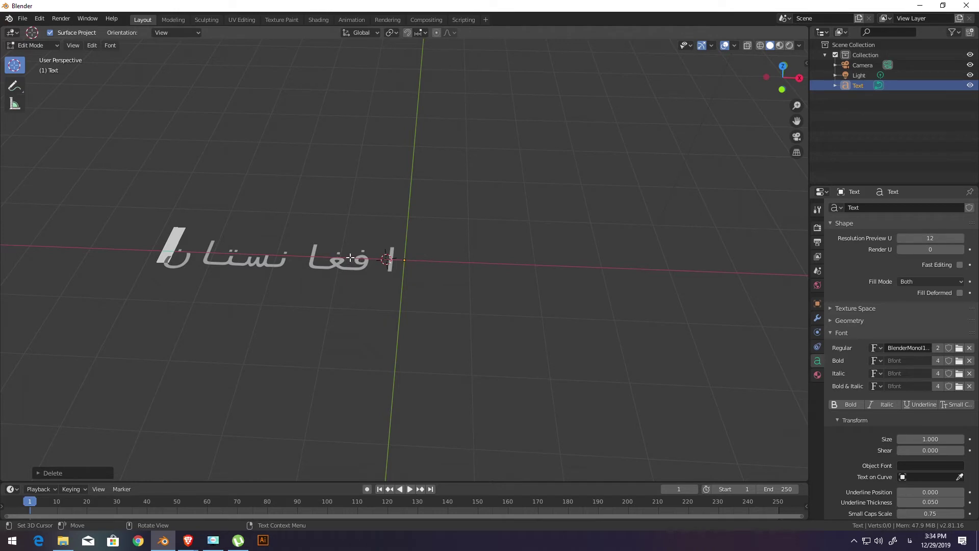
{"action": "key", "text": "Tab"}
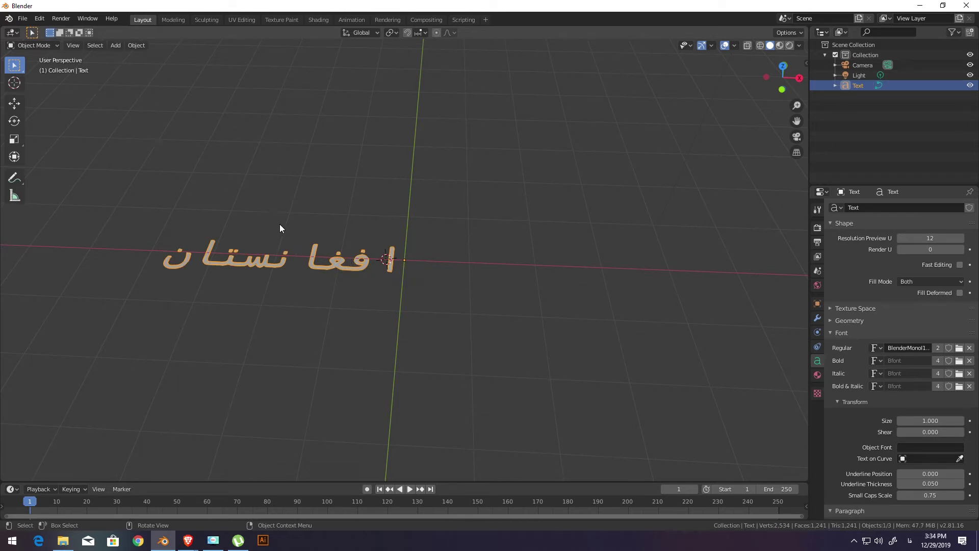
Step: Convert the افغانستان text to a mesh and extrude all its geometry into thick 3D letters
{"action": "right_click", "coordinate": [311, 267]}
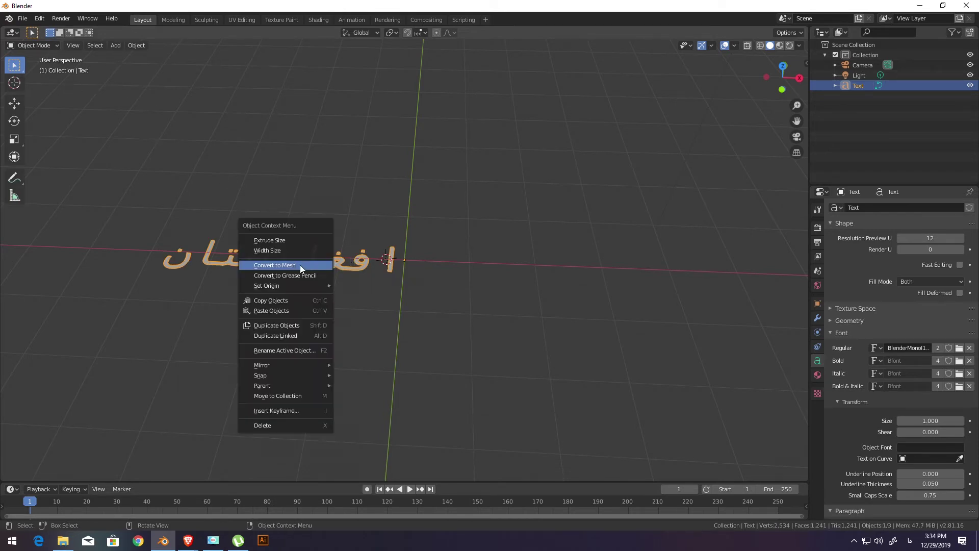
{"action": "left_click", "coordinate": [300, 266]}
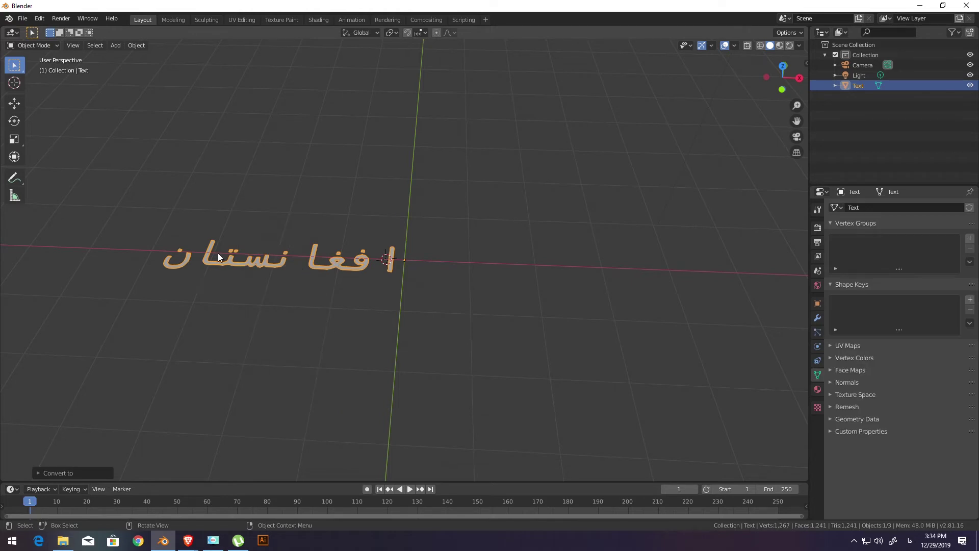
{"action": "key", "text": "Tab"}
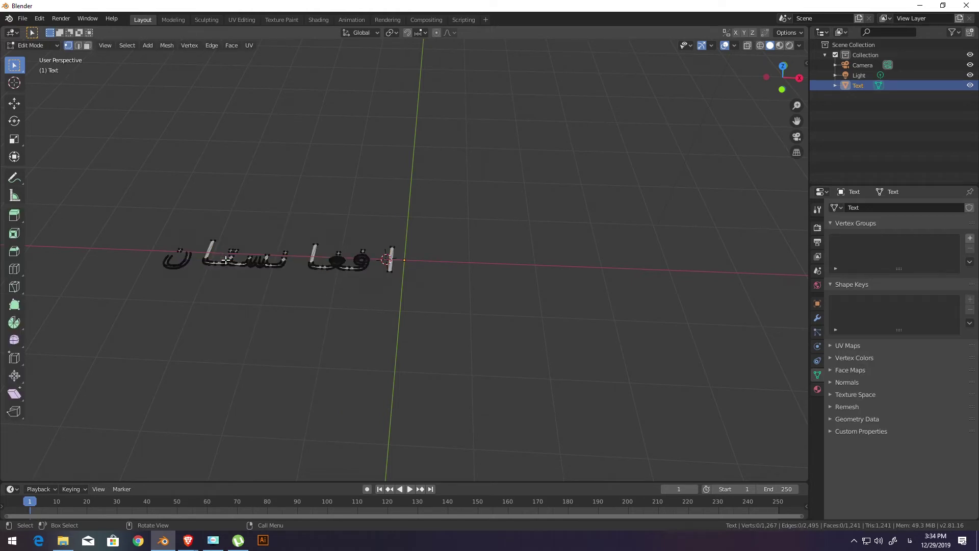
{"action": "key", "text": "a"}
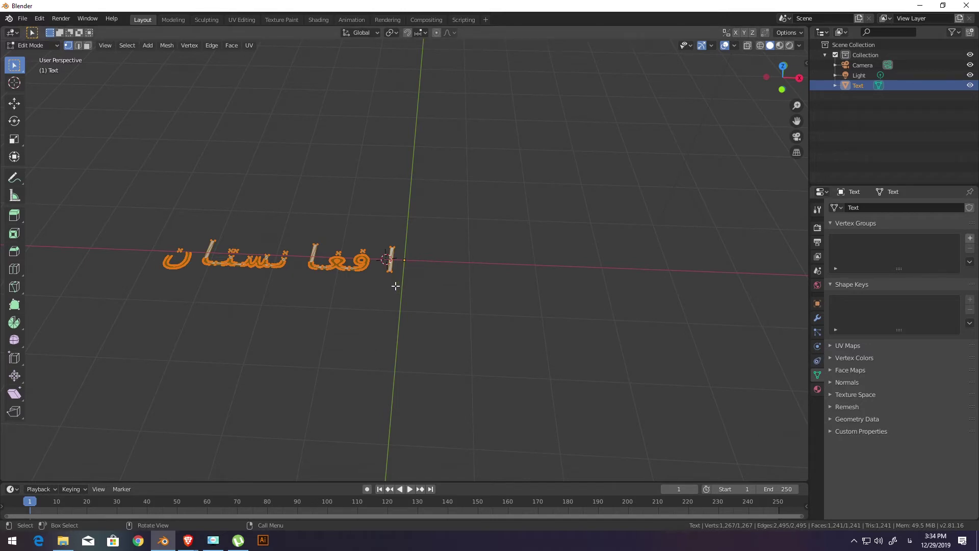
{"action": "key", "text": "e"}
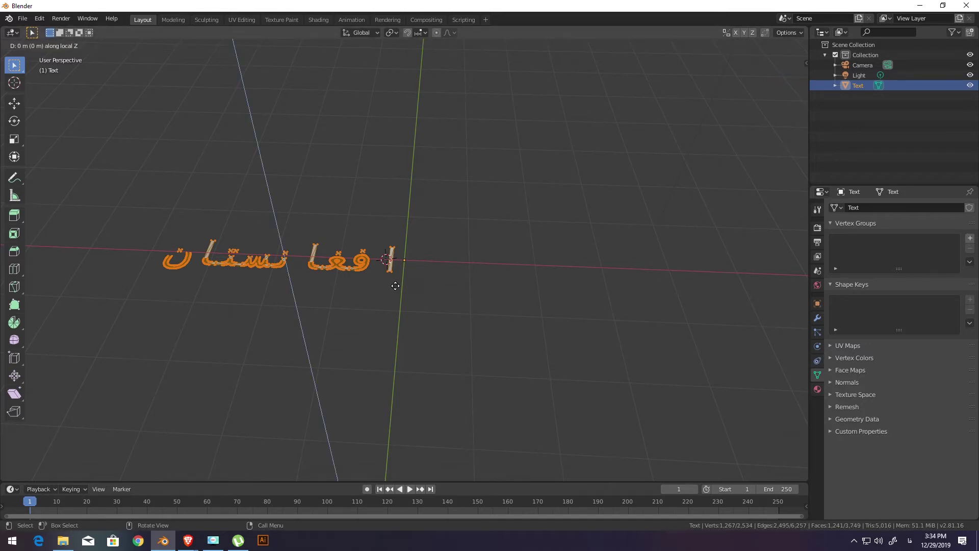
{"action": "left_click", "coordinate": [395, 276]}
{"action": "mouse_move", "coordinate": [395, 277]}
{"action": "middle_mouse_down"}
{"action": "mouse_move", "coordinate": [335, 260]}
{"action": "mouse_move", "coordinate": [319, 302]}
{"action": "mouse_move", "coordinate": [331, 308]}
{"action": "middle_mouse_up"}
{"action": "key", "text": "Tab"}
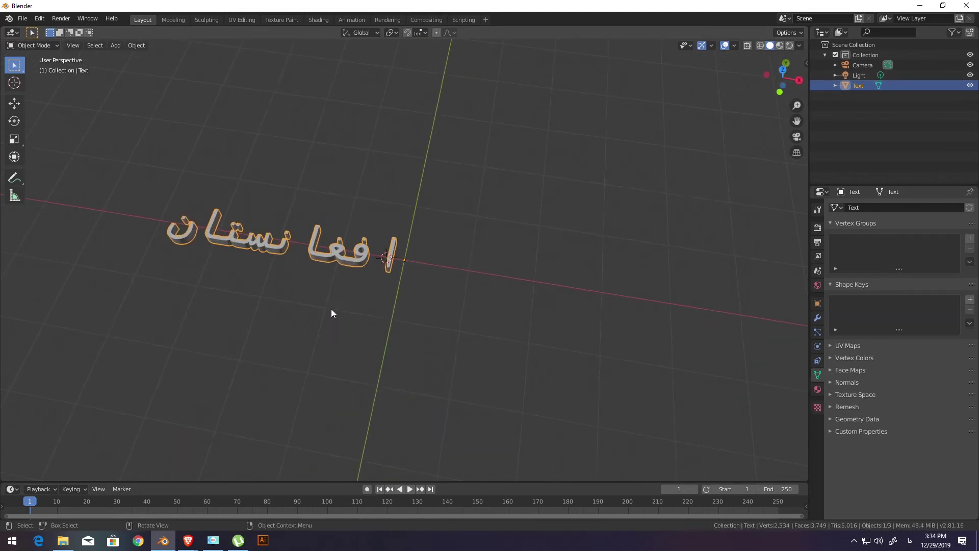
{"action": "left_click", "coordinate": [817, 316]}
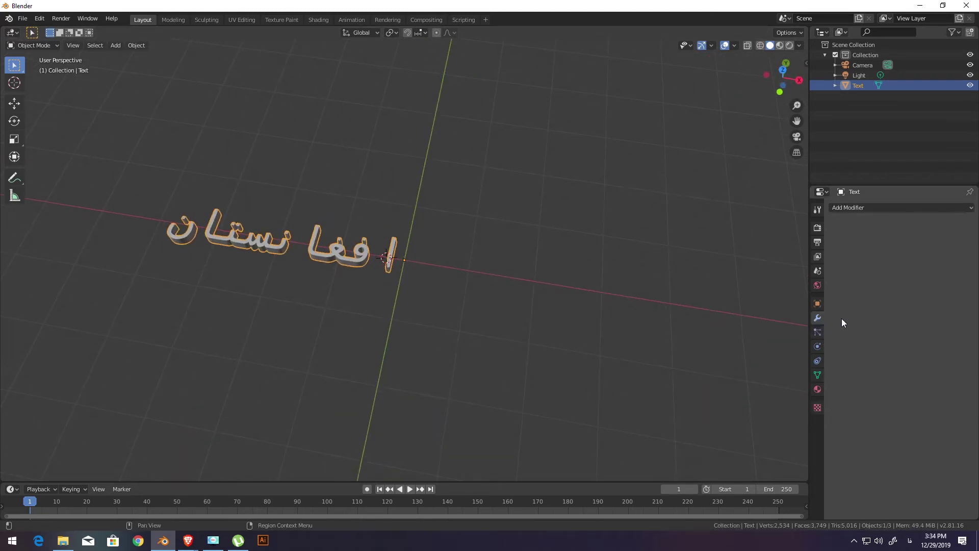
Step: Apply a Remesh modifier with Octree Depth 7 and Remove Disconnected off, then enter Edit Mode
{"action": "left_click", "coordinate": [889, 208]}
{"action": "left_click", "coordinate": [792, 330]}
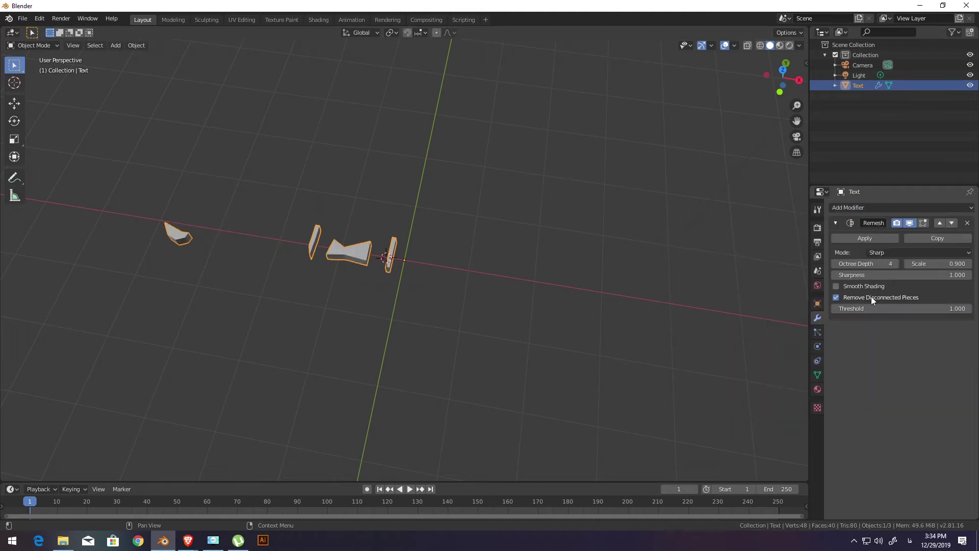
{"action": "left_click", "coordinate": [835, 297]}
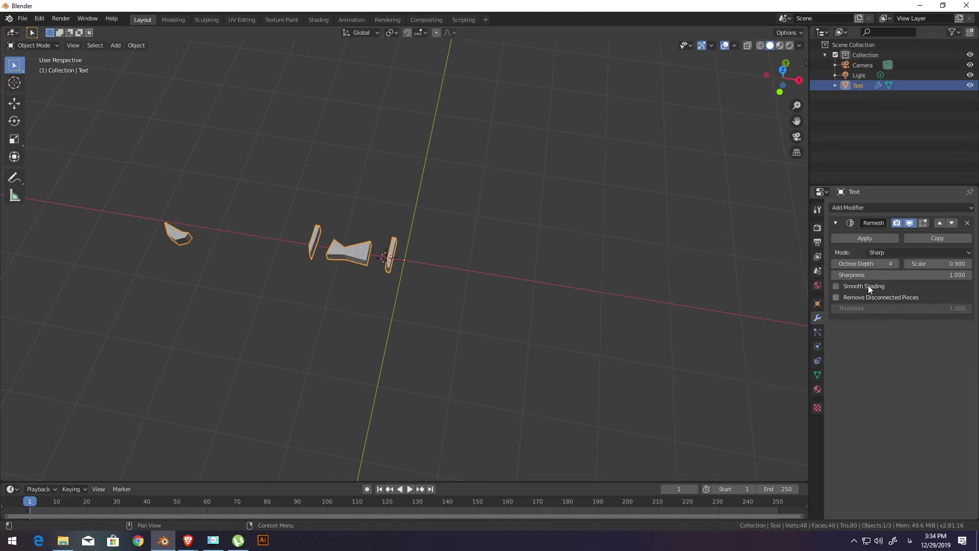
{"action": "left_click", "coordinate": [897, 263]}
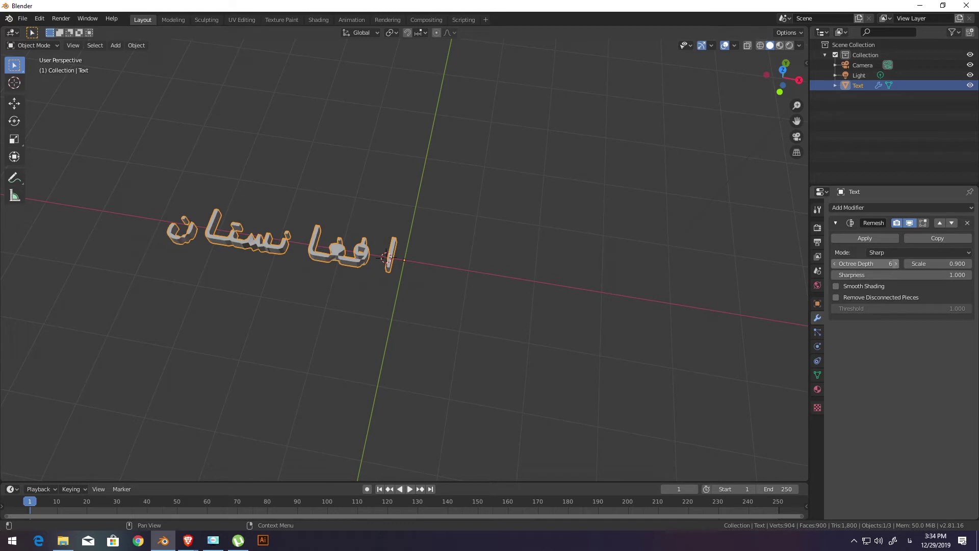
{"action": "left_click", "coordinate": [896, 265]}
{"action": "middle_click_drag", "start_coordinate": [367, 315], "coordinate": [349, 279]}
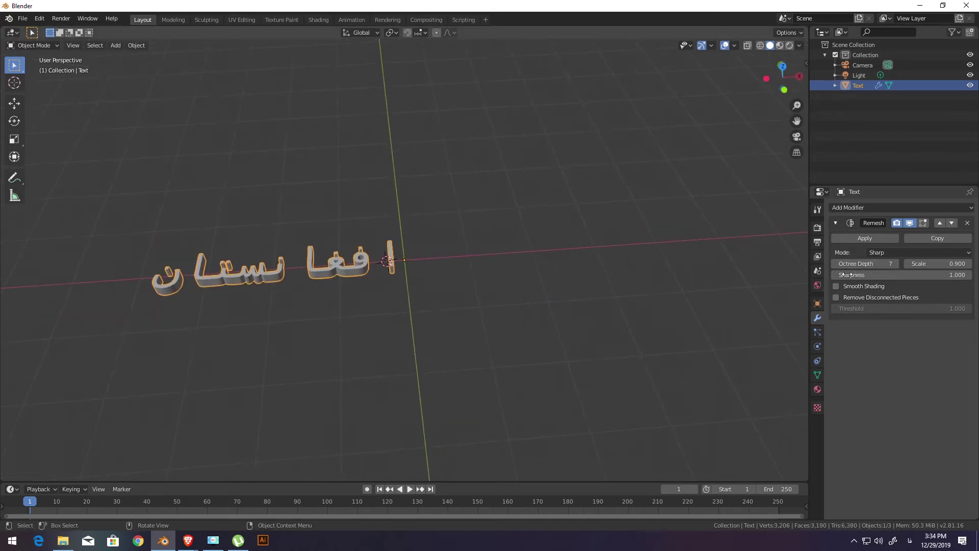
{"action": "left_click", "coordinate": [865, 238]}
{"action": "key", "text": "Tab"}
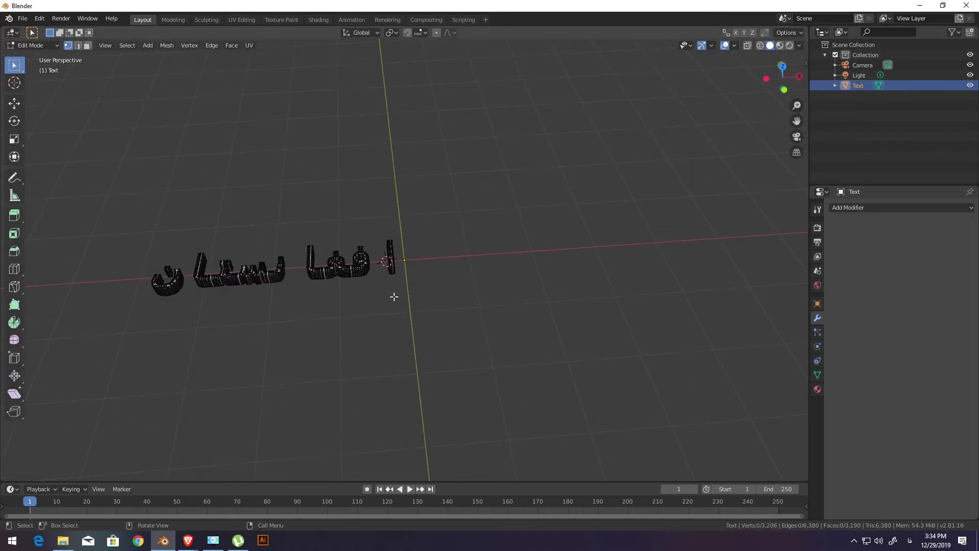
{"action": "middle_click_drag", "start_coordinate": [394, 297], "coordinate": [490, 293], "text": "shift"}
{"action": "scroll", "coordinate": [489, 293], "scroll_direction": "up", "scroll_amount": 2}
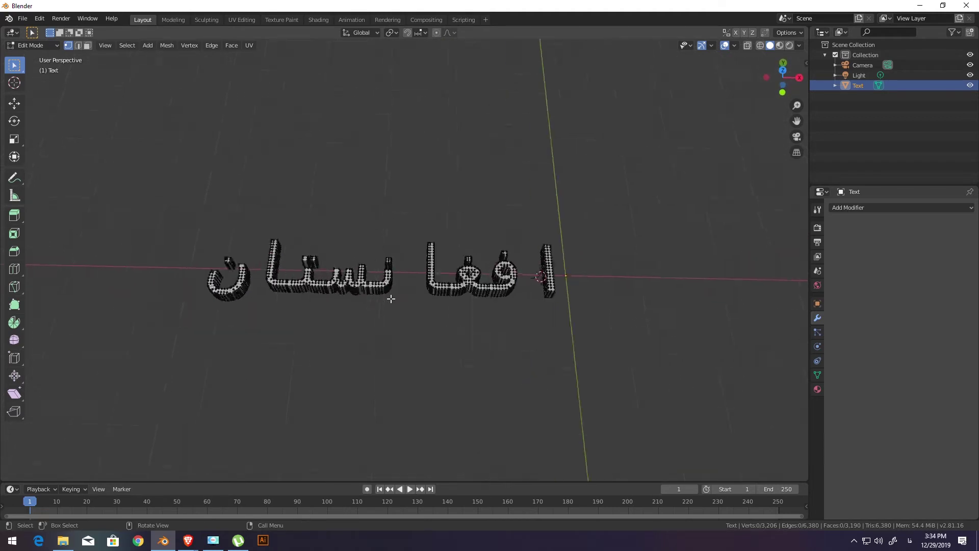
{"action": "scroll", "coordinate": [459, 294], "scroll_direction": "up", "scroll_amount": 2}
{"action": "scroll", "coordinate": [390, 297], "scroll_direction": "up", "scroll_amount": 2}
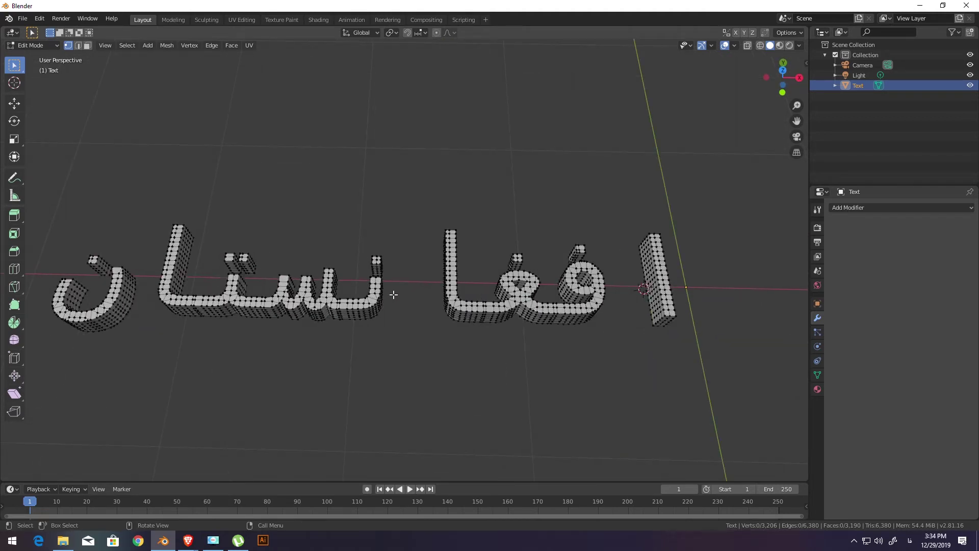
{"action": "scroll", "coordinate": [393, 294], "scroll_direction": "down", "scroll_amount": 3}
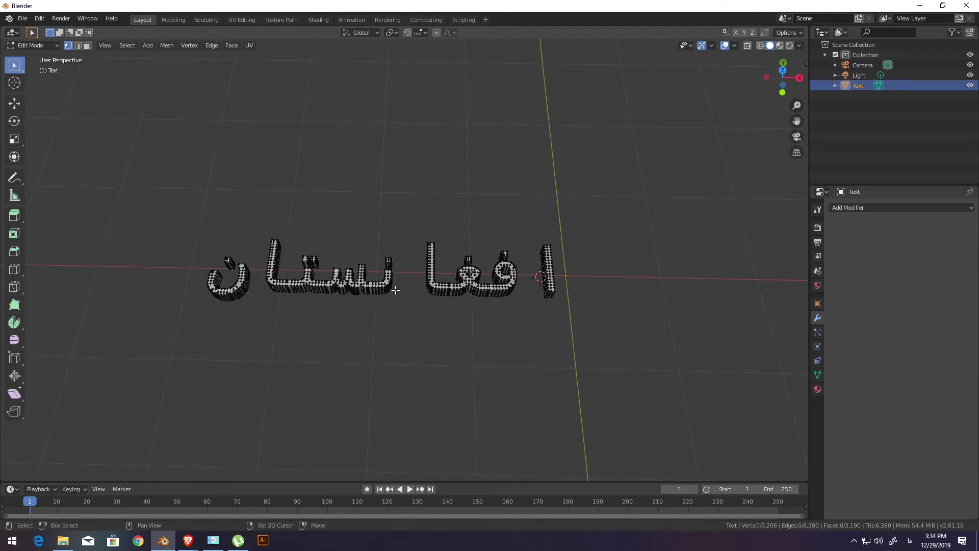
{"action": "key", "text": "shift+a"}
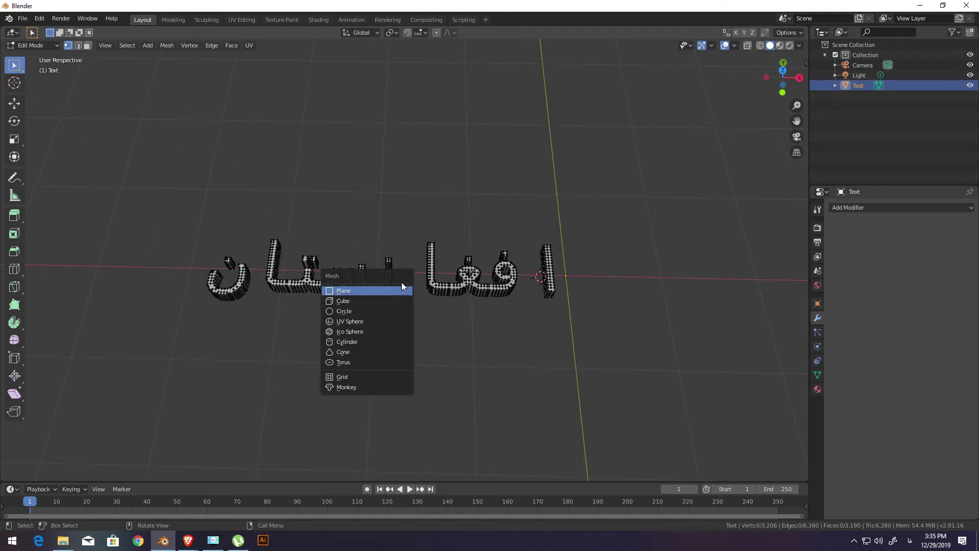
Step: Return to Object Mode and add a Bezier circle curve to the scene
{"action": "key", "text": "Escape"}
{"action": "key", "text": "Tab"}
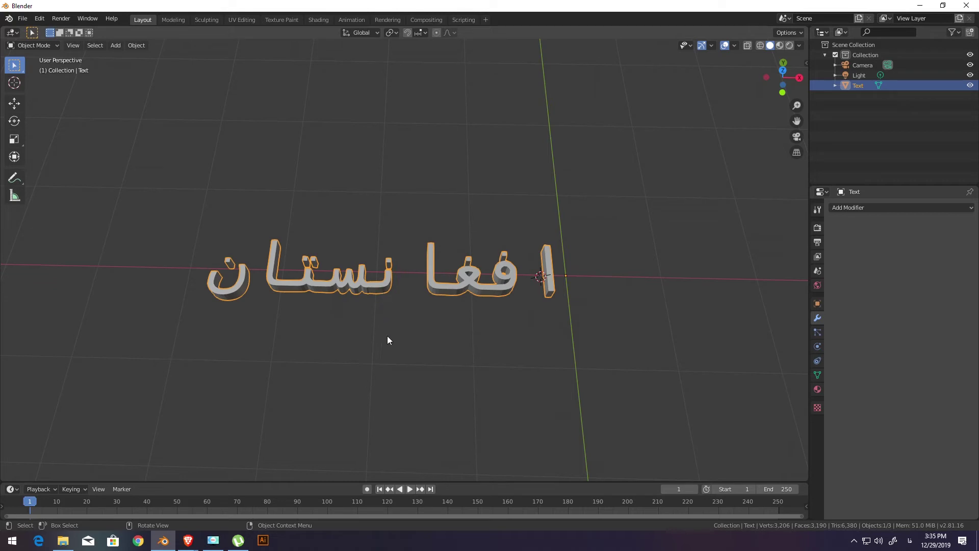
{"action": "key", "text": "shift+a"}
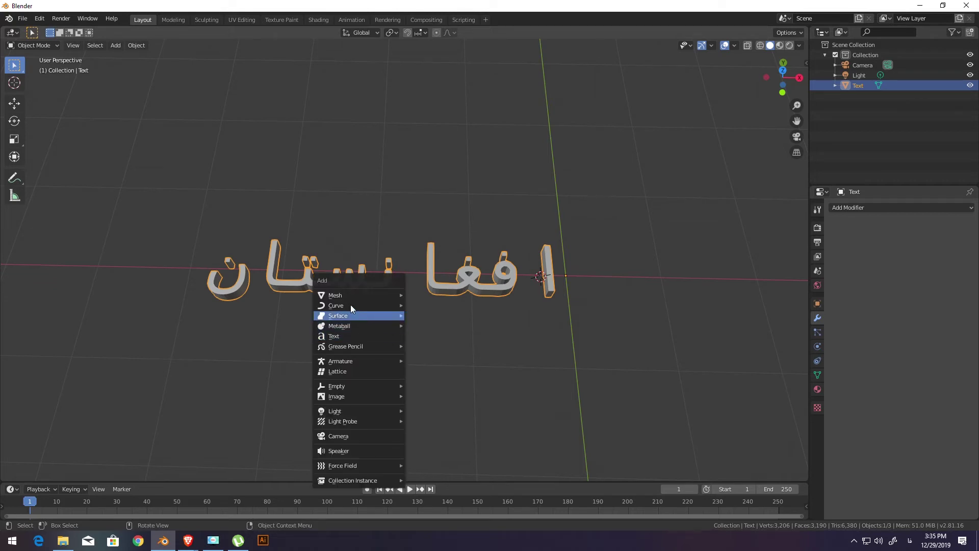
{"action": "mouse_move", "coordinate": [358, 306]}
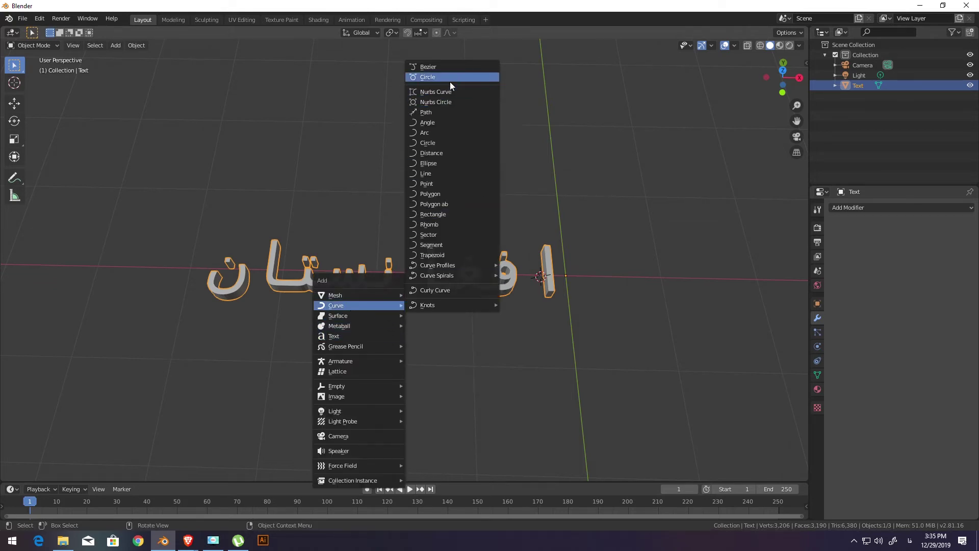
{"action": "left_click", "coordinate": [428, 77]}
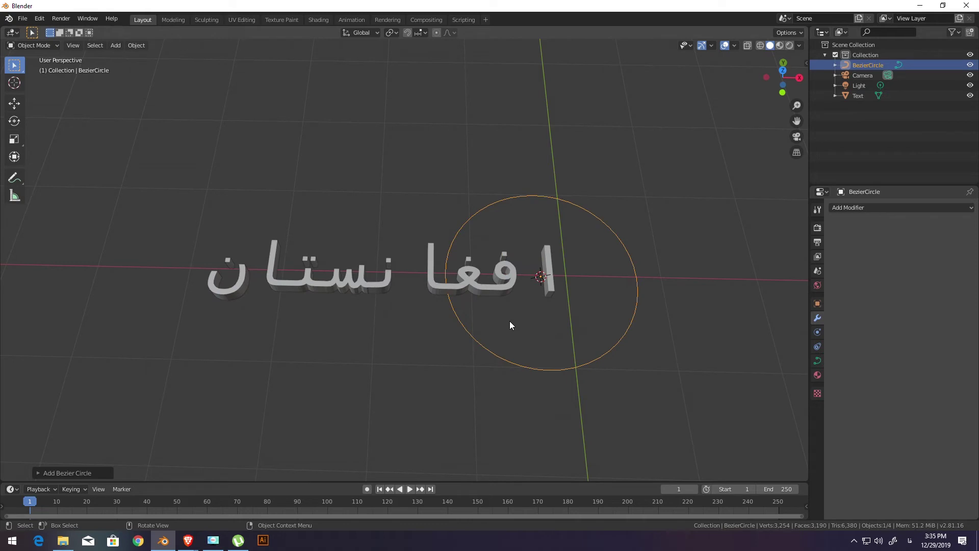
Step: Set the Persian text's origin to its geometry
{"action": "left_click", "coordinate": [381, 284]}
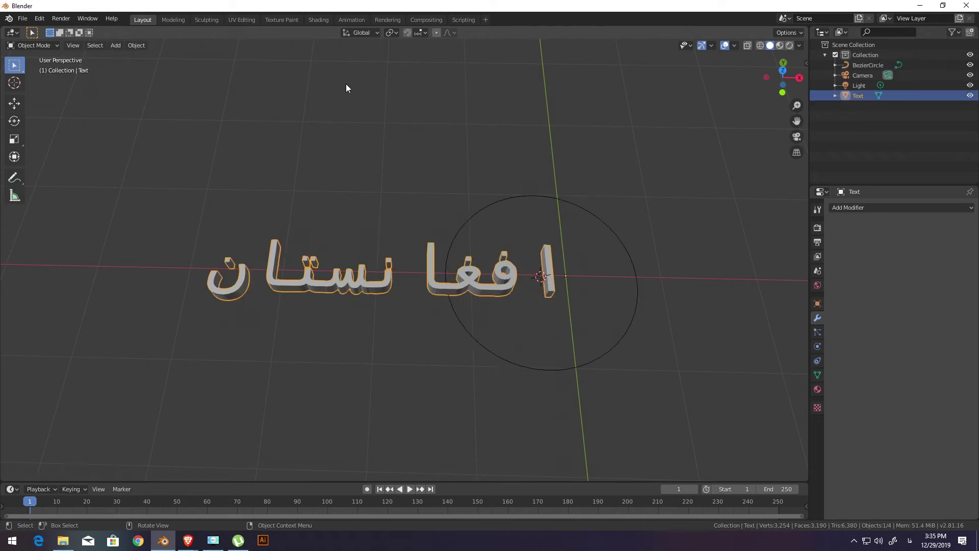
{"action": "left_click", "coordinate": [392, 33]}
{"action": "left_click", "coordinate": [394, 45]}
{"action": "left_click", "coordinate": [137, 45]}
{"action": "mouse_move", "coordinate": [153, 67]}
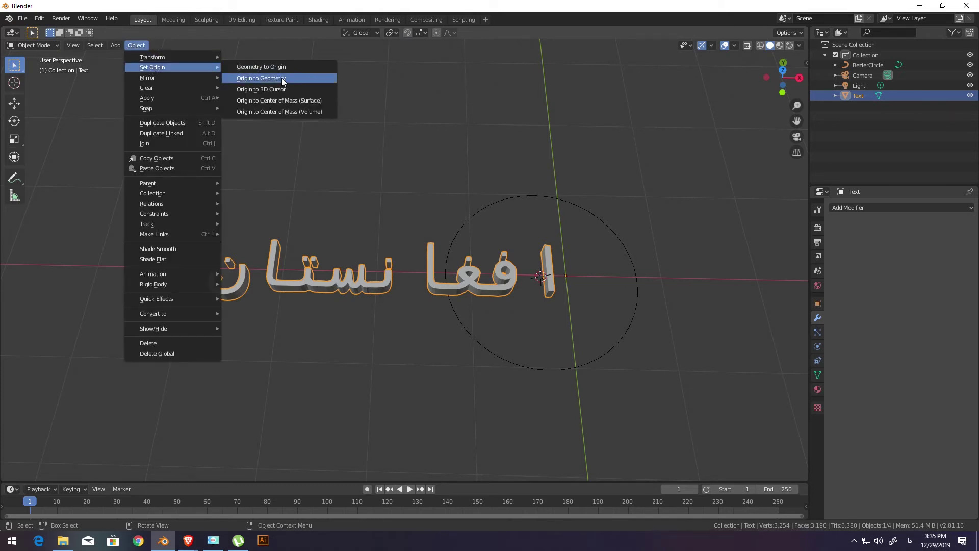
{"action": "left_click", "coordinate": [282, 80]}
{"action": "scroll", "coordinate": [445, 209], "scroll_direction": "down", "scroll_amount": 5}
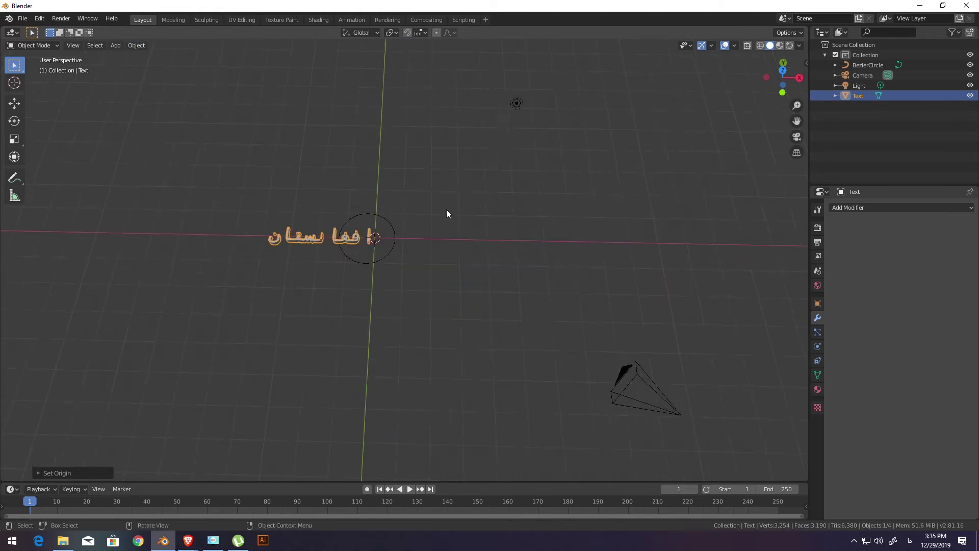
Step: Snap the text to the 3D cursor with Selection to Cursor
{"action": "mouse_move", "coordinate": [439, 209]}
{"action": "middle_mouse_down", "text": "shift"}
{"action": "mouse_move", "coordinate": [333, 234]}
{"action": "mouse_move", "coordinate": [309, 225]}
{"action": "middle_mouse_up", "text": "shift"}
{"action": "scroll", "coordinate": [333, 234], "scroll_direction": "up", "scroll_amount": 3}
{"action": "scroll", "coordinate": [308, 226], "scroll_direction": "up", "scroll_amount": 2}
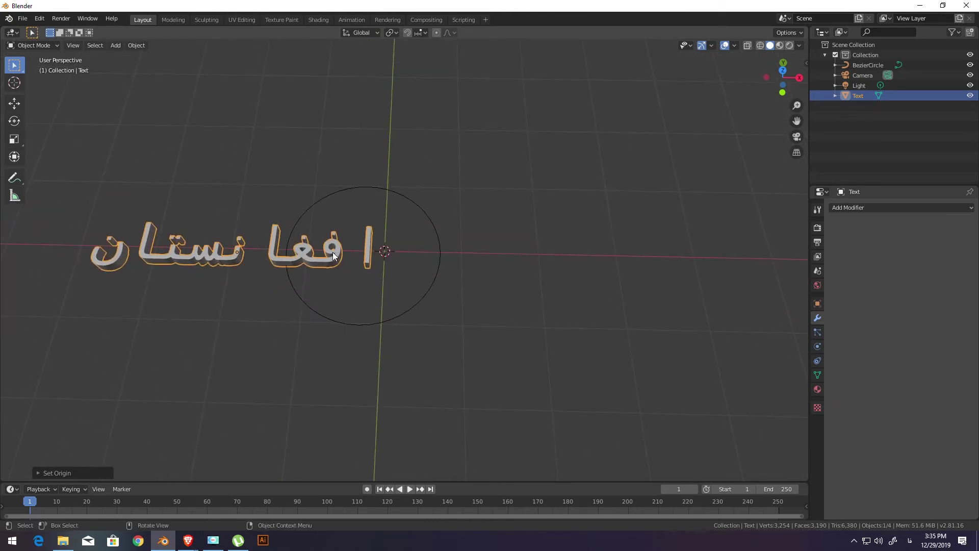
{"action": "key", "text": "shift+s"}
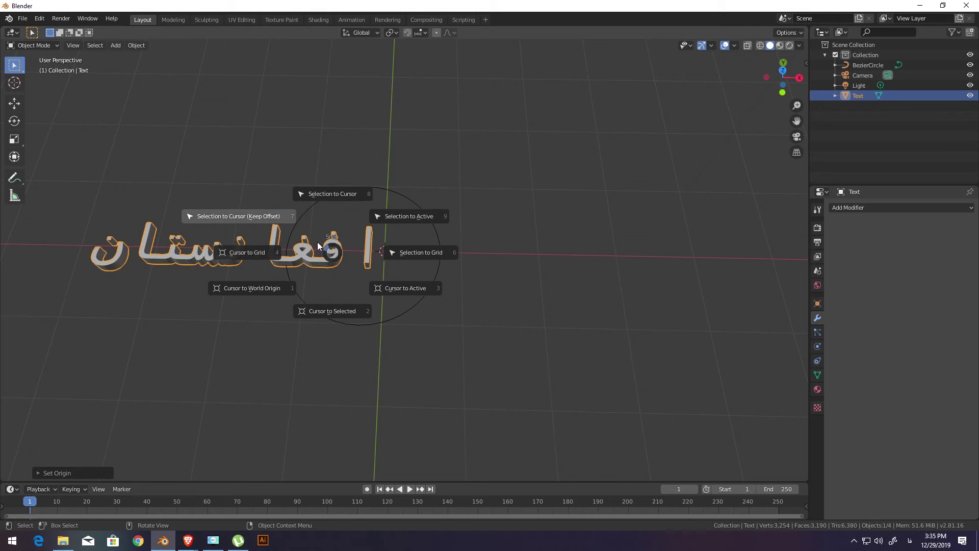
{"action": "left_click", "coordinate": [331, 195]}
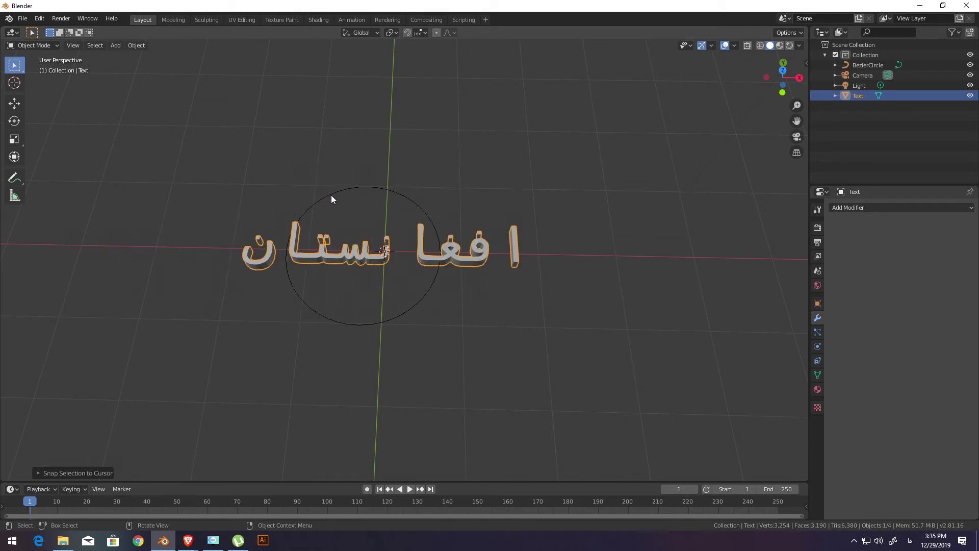
Step: Snap the Bezier circle to the 3D cursor and scale it up in Edit Mode
{"action": "left_click", "coordinate": [412, 302]}
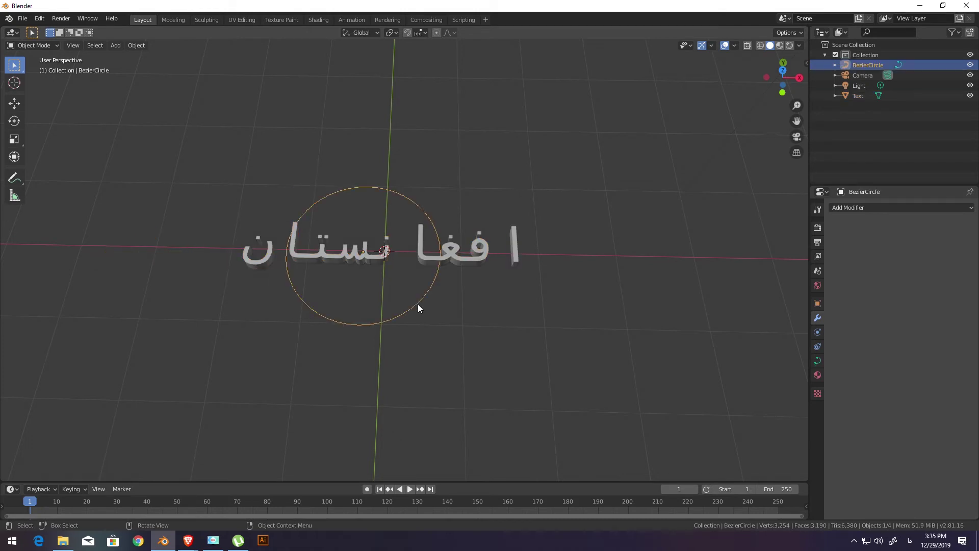
{"action": "key", "text": "shift+s"}
{"action": "left_click", "coordinate": [415, 254]}
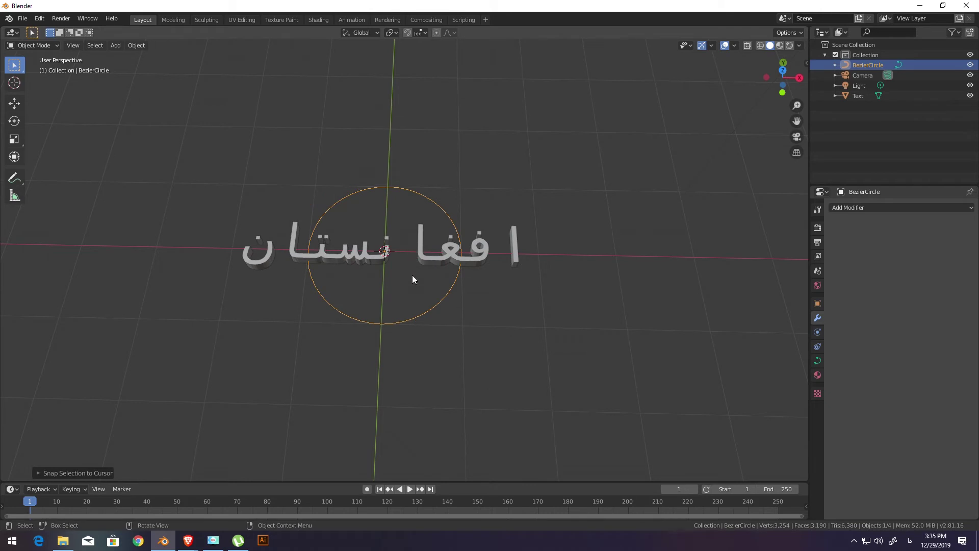
{"action": "scroll", "coordinate": [412, 280], "scroll_direction": "up", "scroll_amount": 1}
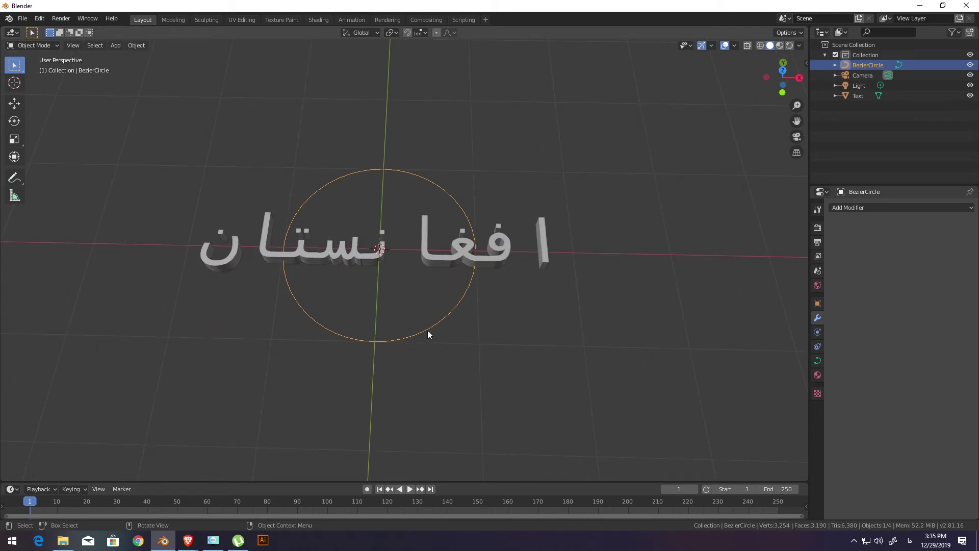
{"action": "key", "text": "Tab"}
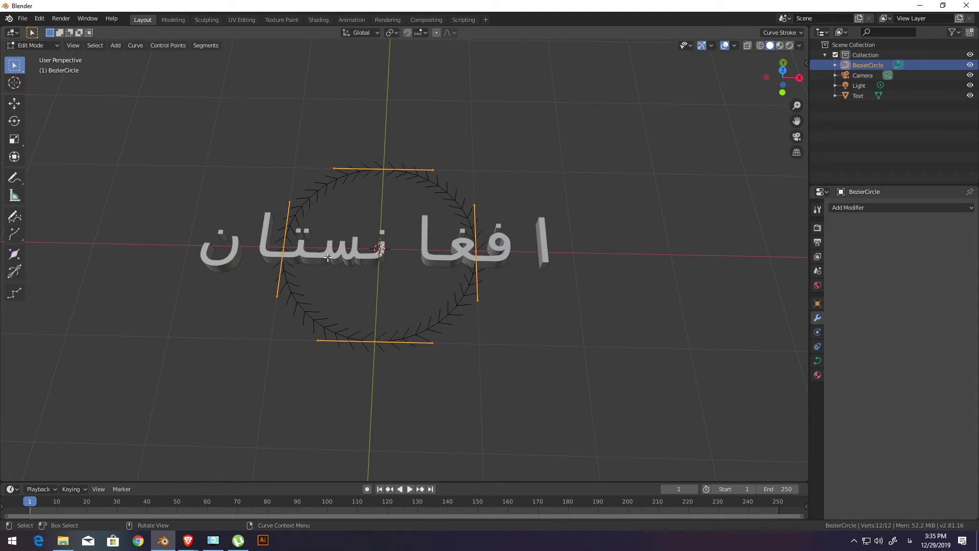
{"action": "key", "text": "s"}
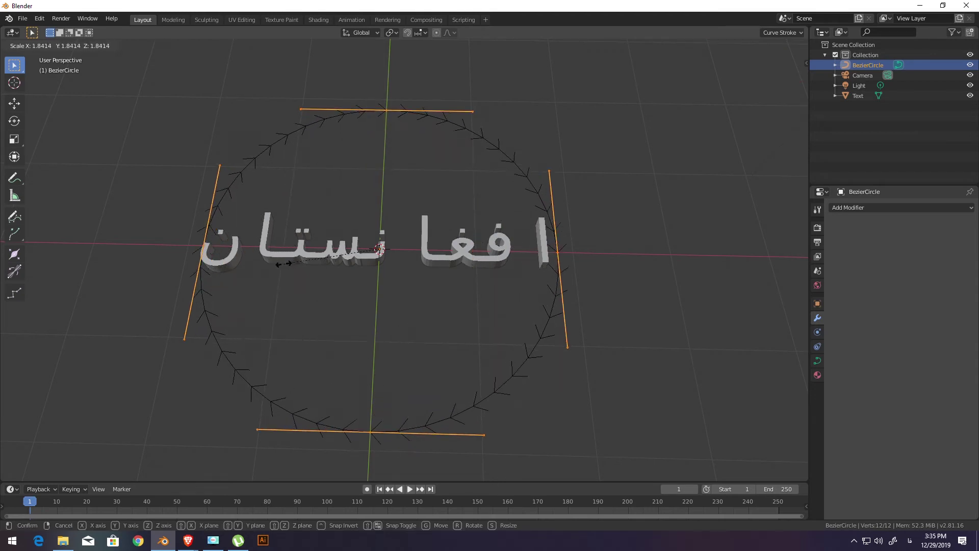
{"action": "left_click", "coordinate": [274, 264]}
Step: In top view, move the circle's top and bottom points inward into an oval around the text
{"action": "key", "text": "KP_7"}
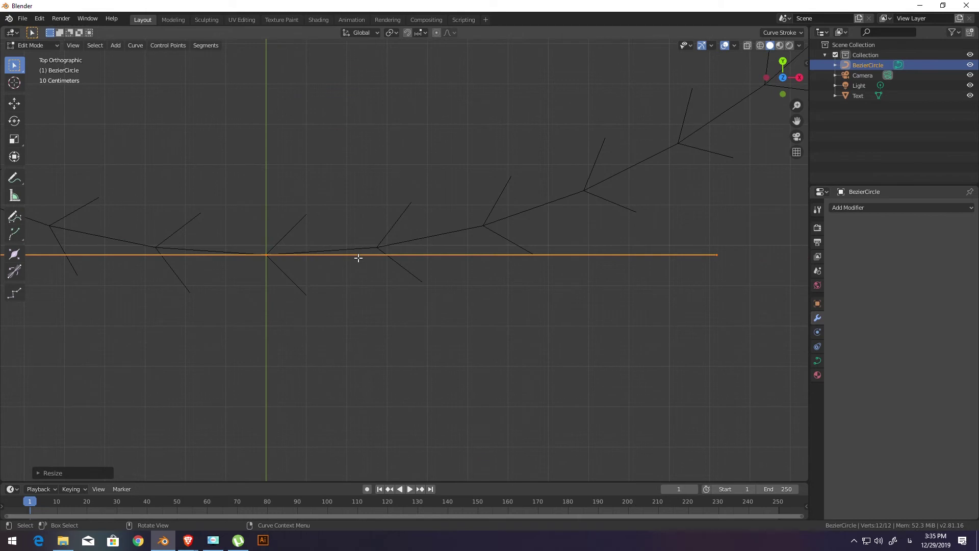
{"action": "scroll", "coordinate": [356, 259], "scroll_direction": "down", "scroll_amount": 4}
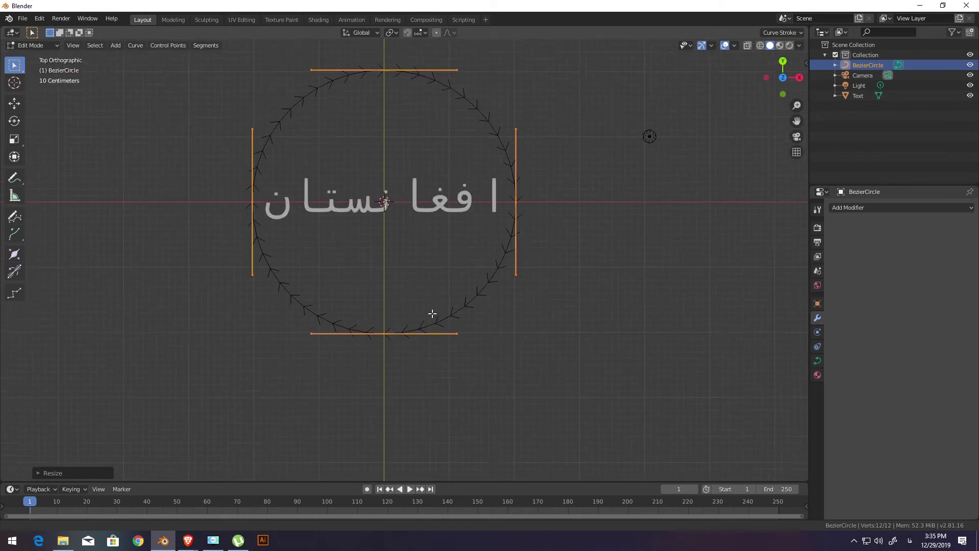
{"action": "middle_click_drag", "start_coordinate": [401, 252], "coordinate": [411, 375], "text": "shift"}
{"action": "left_click", "coordinate": [391, 120]}
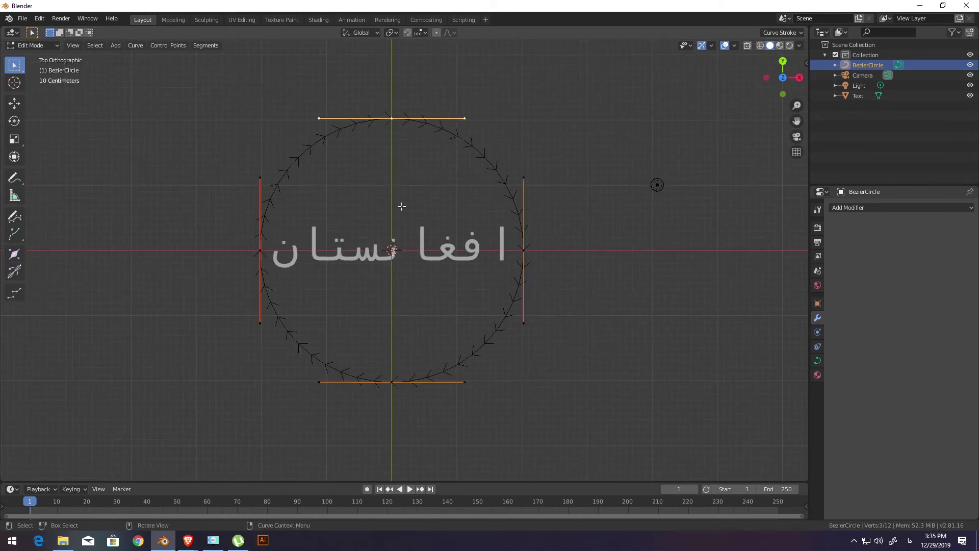
{"action": "key", "text": "g"}
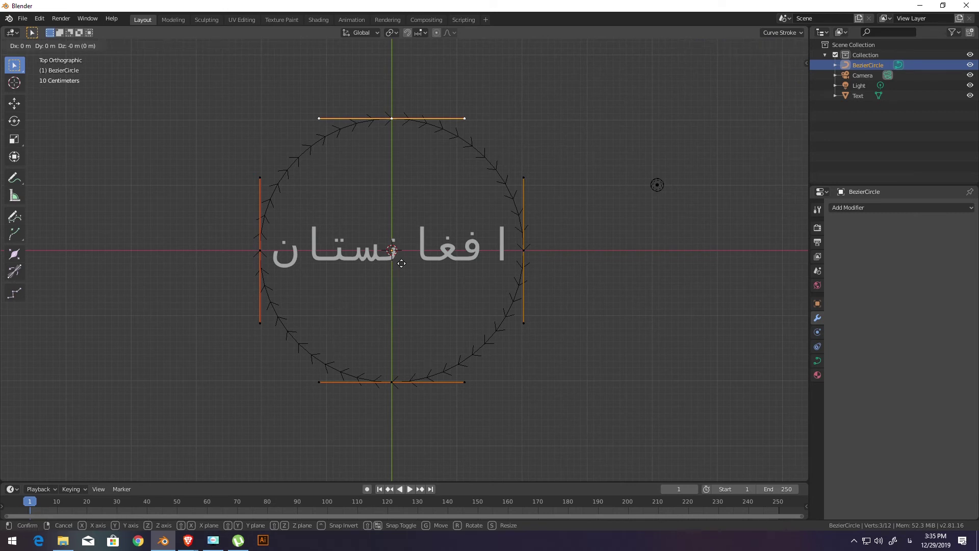
{"action": "left_click", "coordinate": [402, 362]}
{"action": "left_click", "coordinate": [394, 382]}
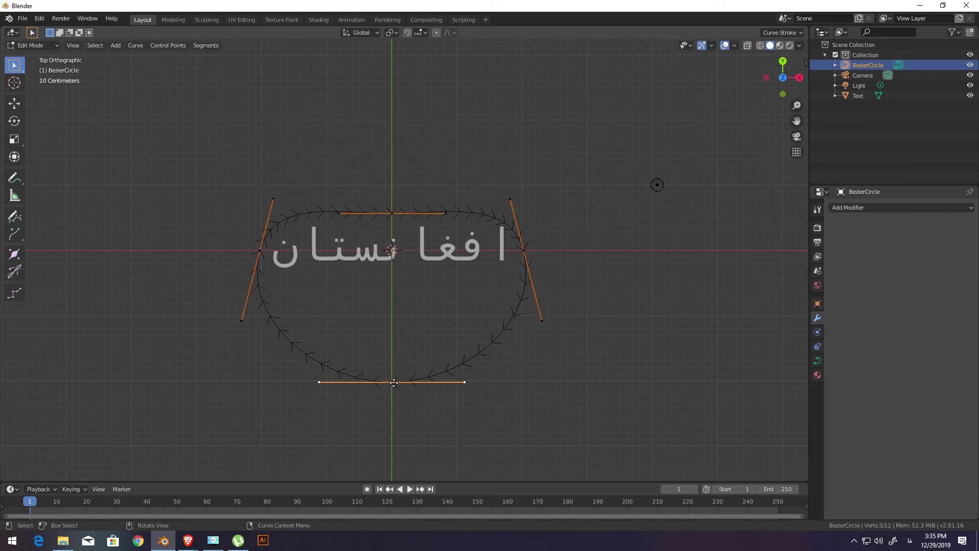
{"action": "key", "text": "g"}
{"action": "left_click", "coordinate": [407, 308]}
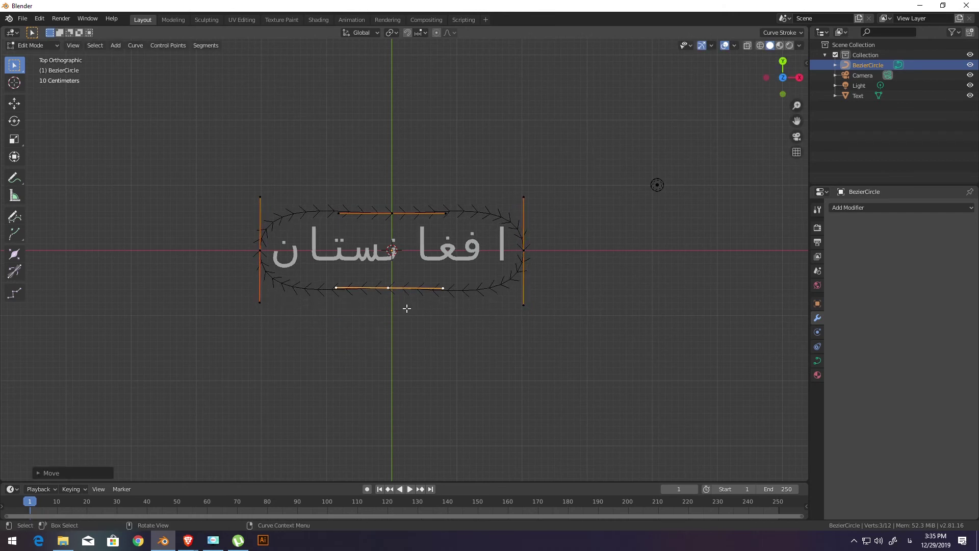
Step: Inspect the oval path in perspective and return to Object Mode
{"action": "middle_click_drag", "start_coordinate": [407, 308], "coordinate": [414, 229]}
{"action": "mouse_move", "coordinate": [414, 314]}
{"action": "middle_mouse_down"}
{"action": "mouse_move", "coordinate": [425, 258]}
{"action": "mouse_move", "coordinate": [381, 270]}
{"action": "middle_mouse_up"}
{"action": "scroll", "coordinate": [424, 258], "scroll_direction": "up", "scroll_amount": 2}
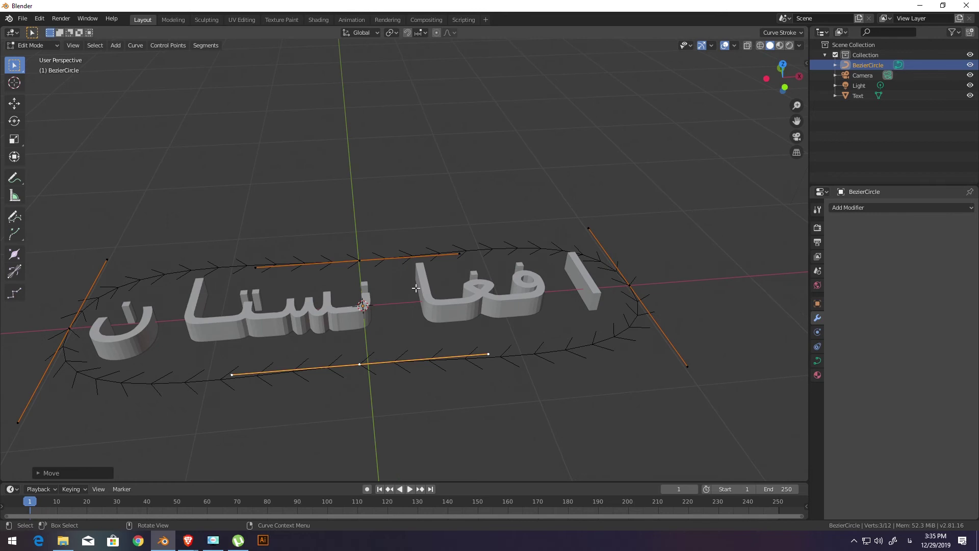
{"action": "scroll", "coordinate": [415, 288], "scroll_direction": "down", "scroll_amount": 2}
{"action": "key", "text": "shift+a"}
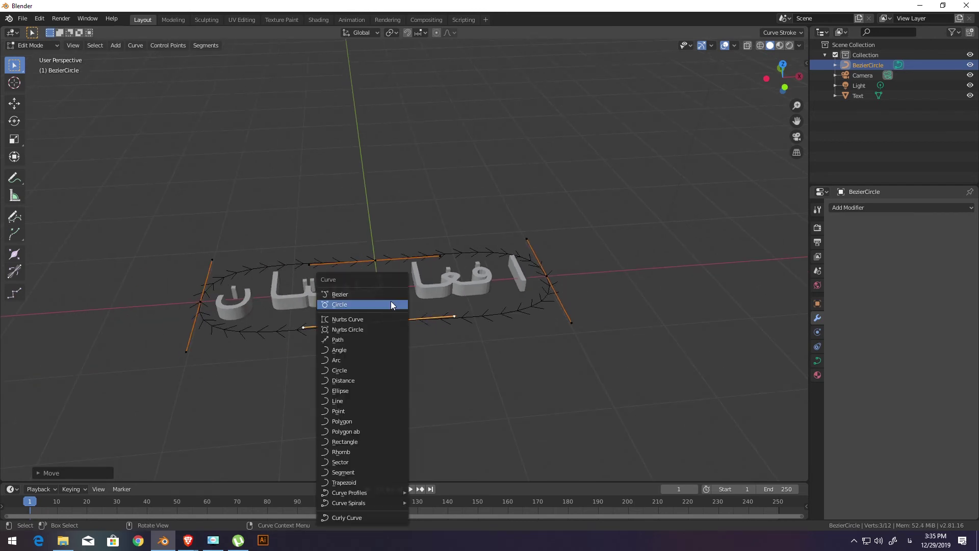
{"action": "left_click", "coordinate": [370, 304]}
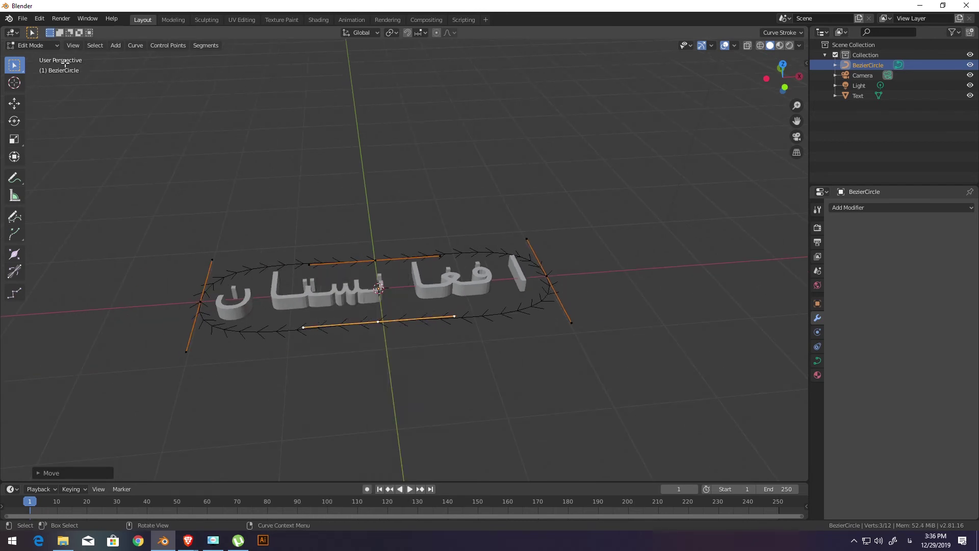
{"action": "left_click", "coordinate": [30, 46]}
Step: Back in Object Mode, add a point light at the 3D cursor
{"action": "left_click", "coordinate": [34, 55]}
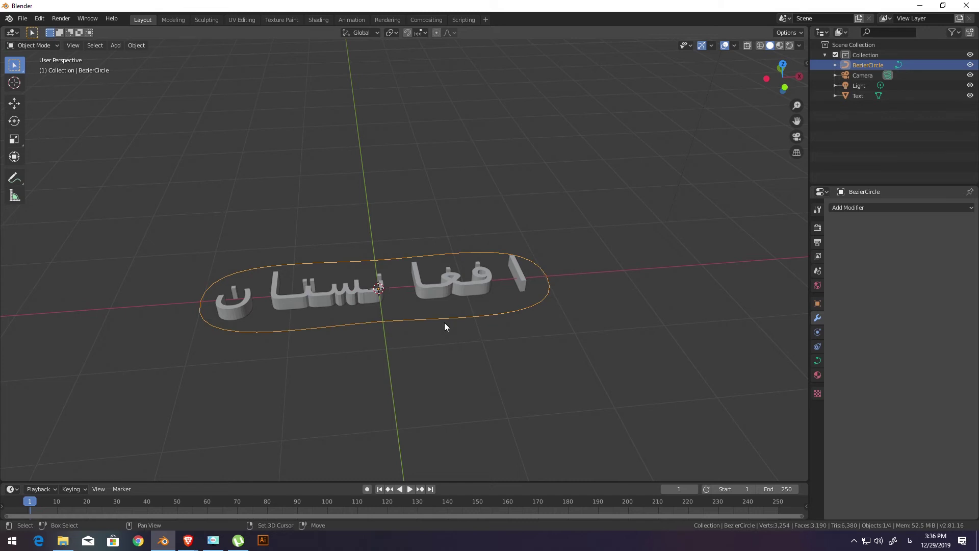
{"action": "key", "text": "shift+a"}
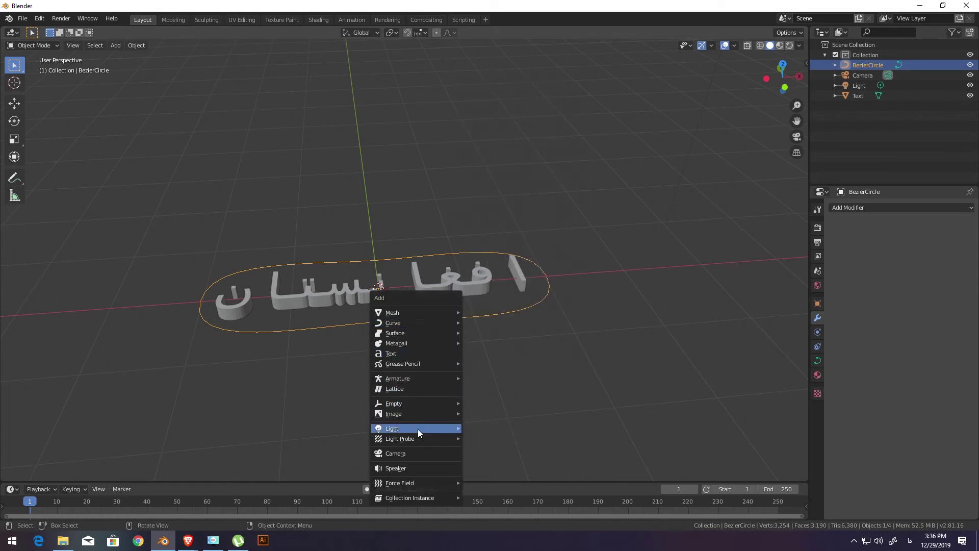
{"action": "left_click", "coordinate": [475, 429]}
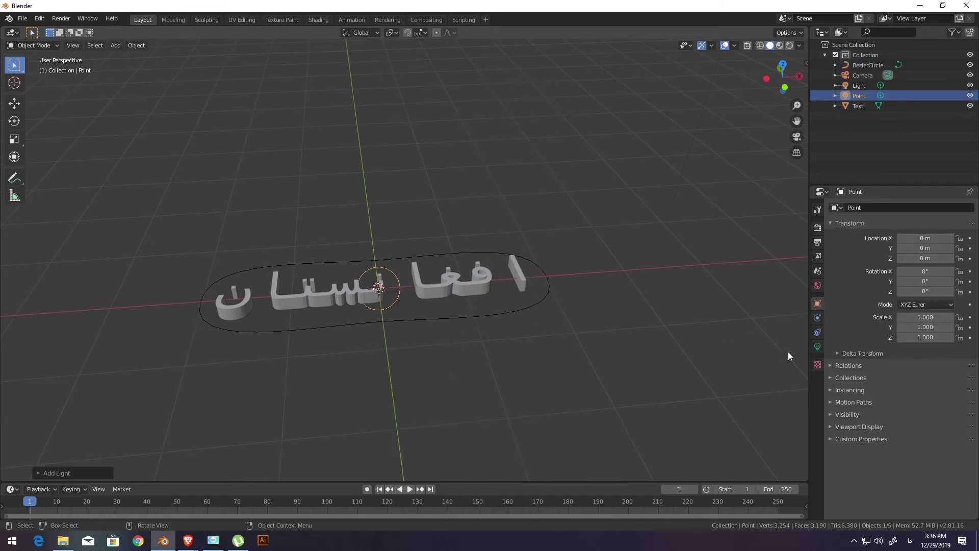
Step: Give the light a Follow Path constraint targeting BezierCircle
{"action": "left_click", "coordinate": [819, 331]}
{"action": "left_click", "coordinate": [912, 206]}
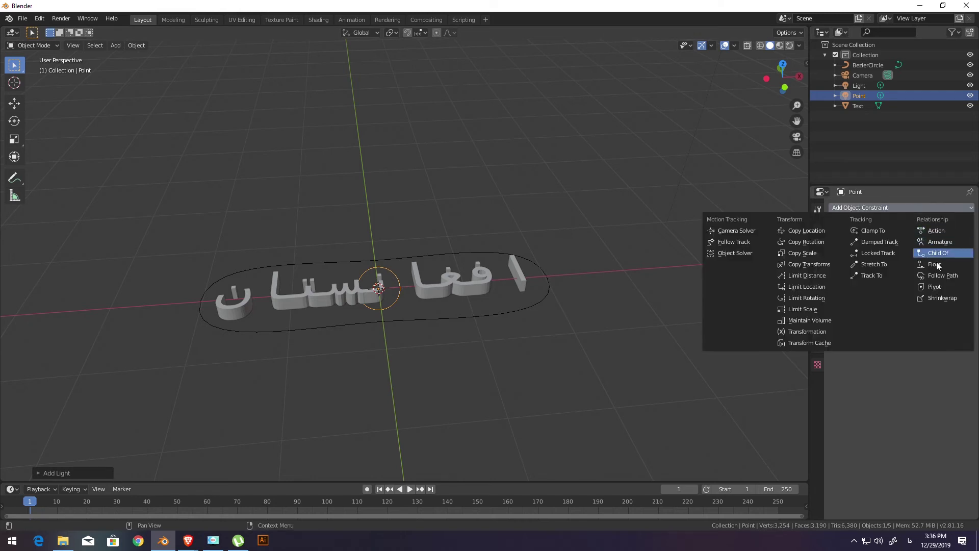
{"action": "left_click", "coordinate": [942, 276]}
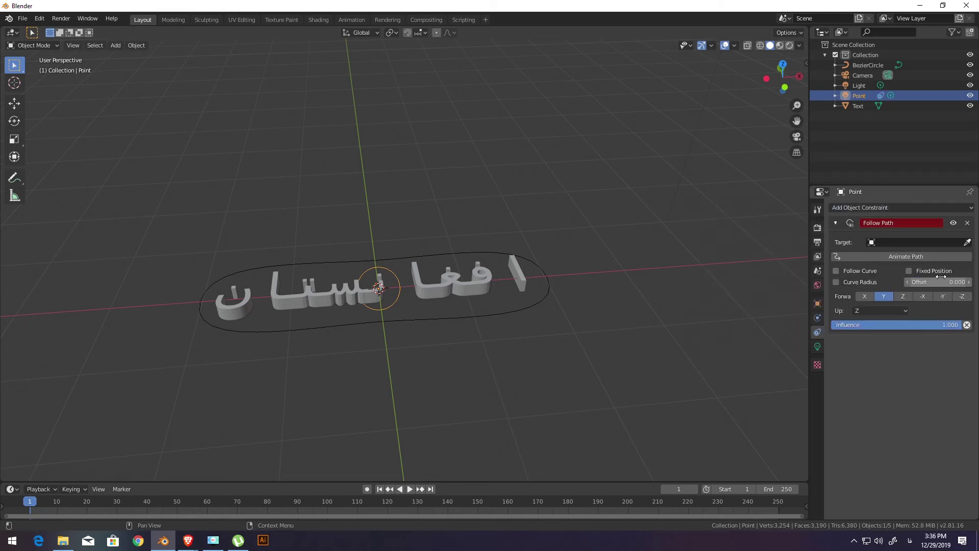
{"action": "left_click", "coordinate": [968, 244]}
{"action": "left_click", "coordinate": [586, 269]}
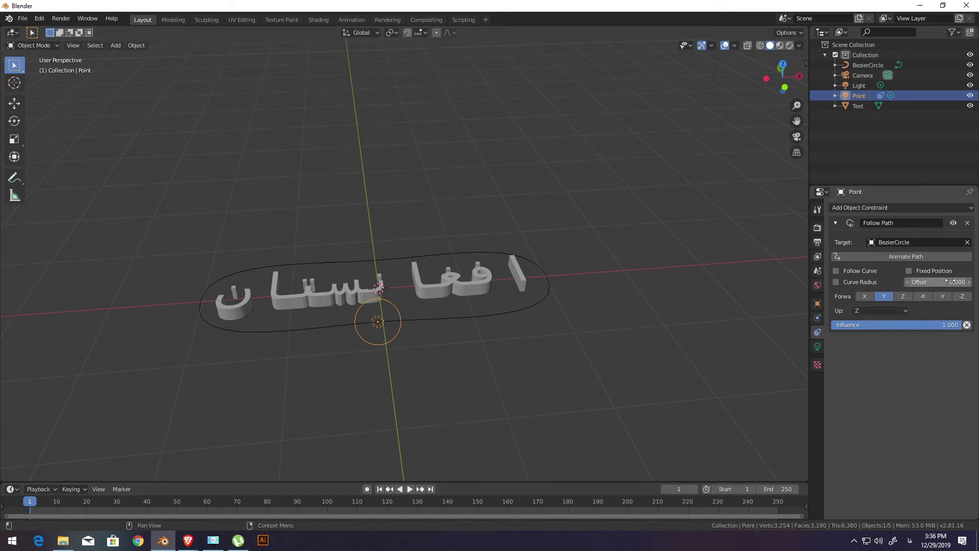
Step: Keyframe the light's path offset at 0 on frame 1
{"action": "left_click_drag", "start_coordinate": [933, 282], "coordinate": [957, 282]}
{"action": "left_click_drag", "start_coordinate": [946, 282], "coordinate": [913, 280]}
{"action": "key", "text": "i"}
Step: Keyframe the path offset at 360 on frame 80
{"action": "left_click_drag", "start_coordinate": [123, 504], "coordinate": [173, 504]}
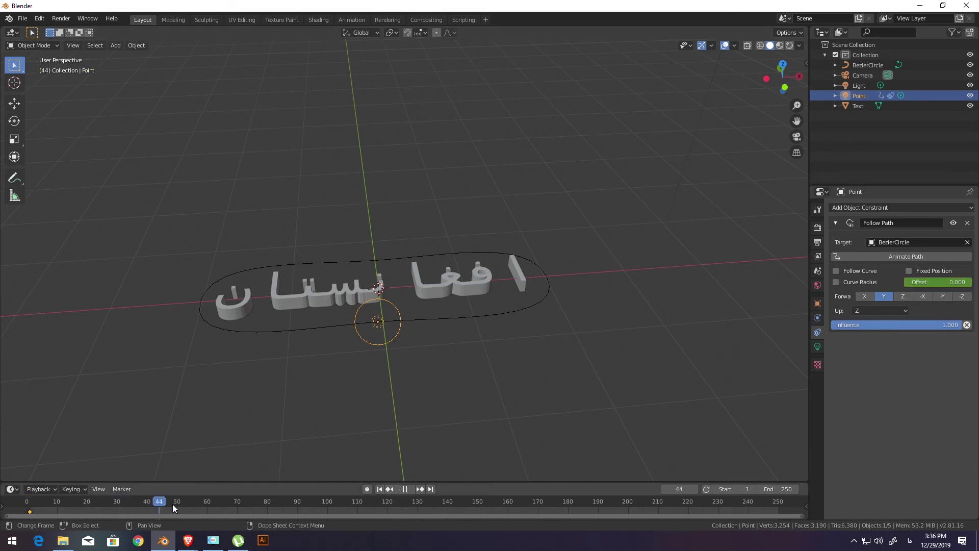
{"action": "left_click_drag", "start_coordinate": [265, 505], "coordinate": [267, 505]}
{"action": "double_click", "coordinate": [938, 282]}
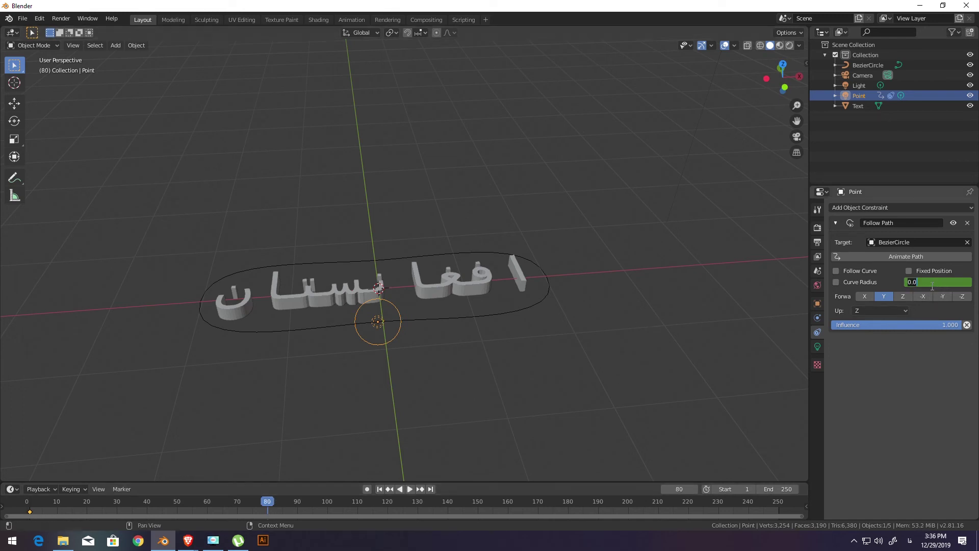
{"action": "type", "text": "360"}
{"action": "key", "text": "Return"}
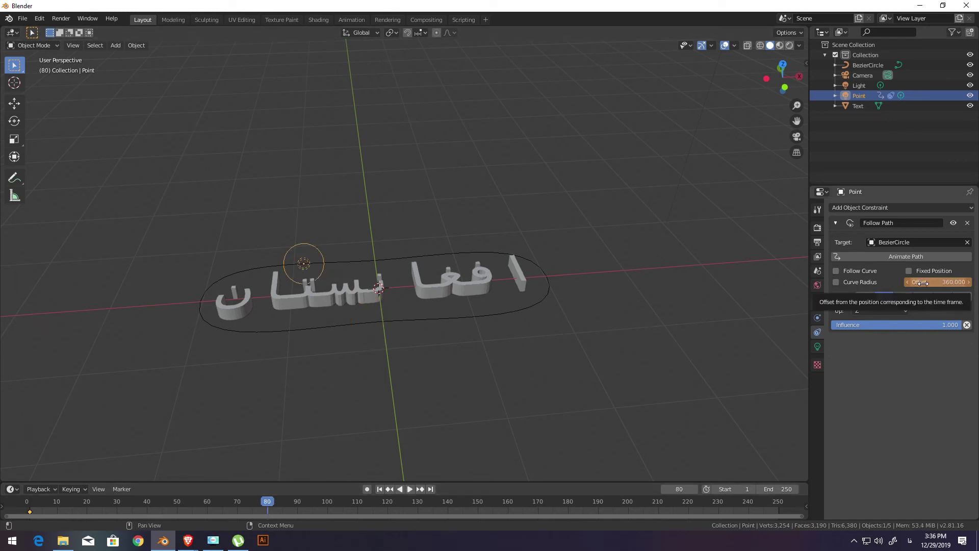
{"action": "key", "text": "i"}
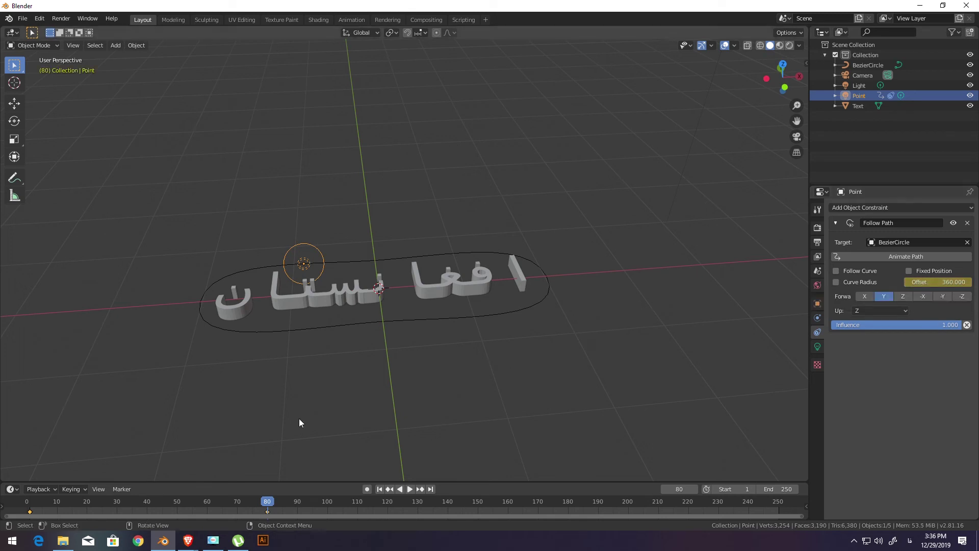
Step: Play from an early frame to check the light travels around the curve
{"action": "left_click_drag", "start_coordinate": [160, 503], "coordinate": [41, 504]}
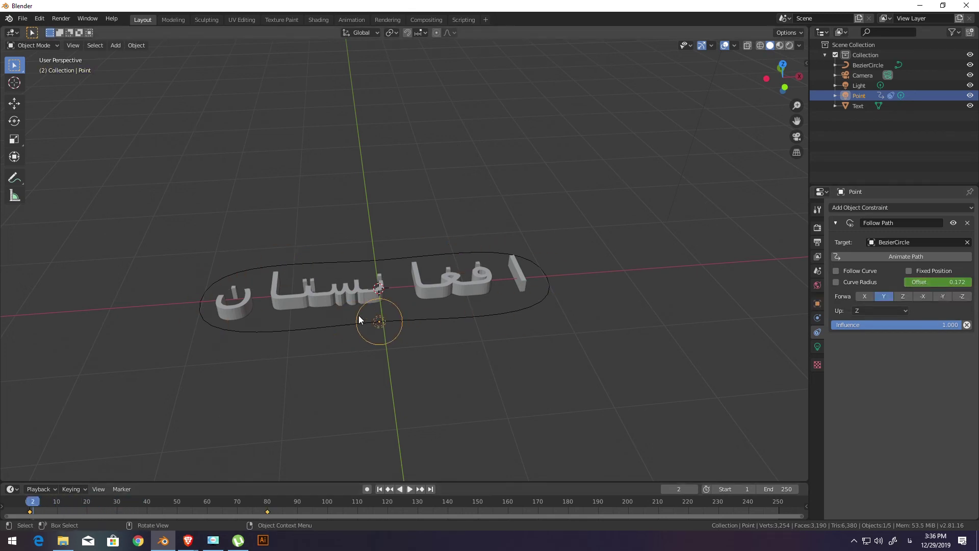
{"action": "key", "text": "space"}
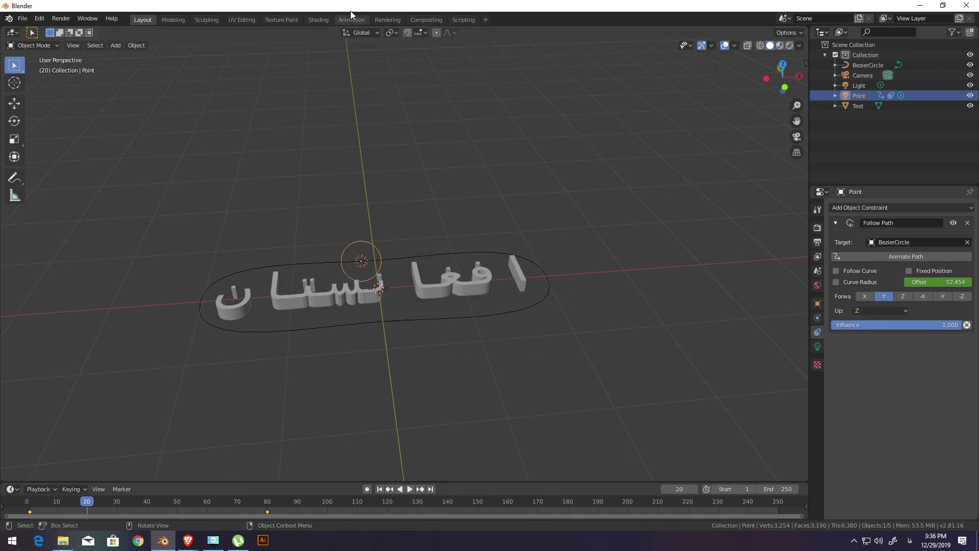
{"action": "left_click", "coordinate": [318, 19]}
Step: Set the world background colour to black
{"action": "middle_click_drag", "start_coordinate": [492, 232], "coordinate": [576, 268]}
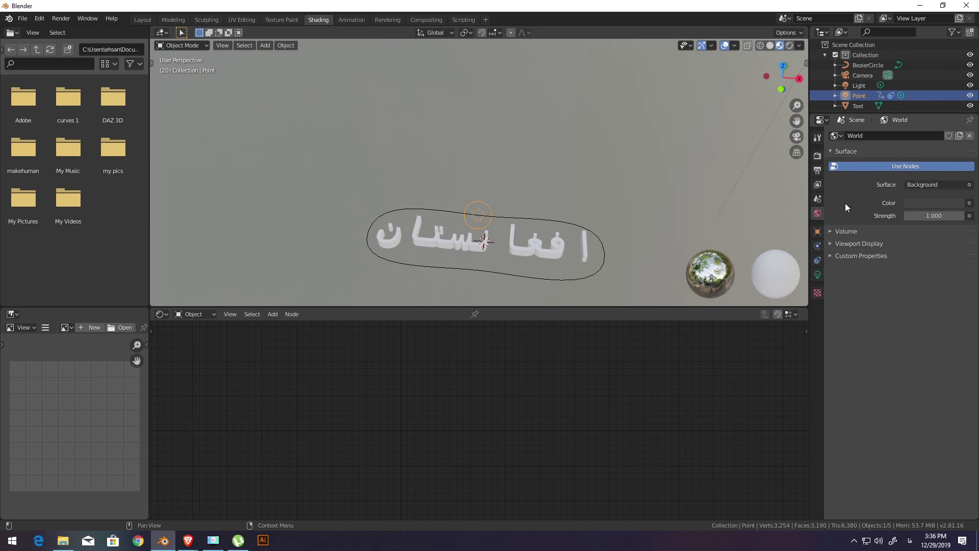
{"action": "left_click", "coordinate": [935, 203]}
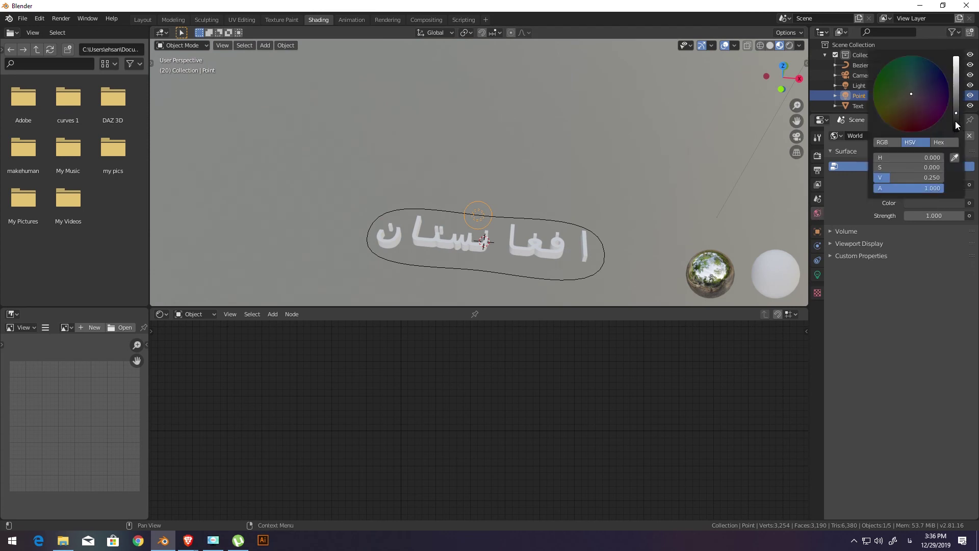
{"action": "left_click_drag", "start_coordinate": [957, 117], "coordinate": [957, 133]}
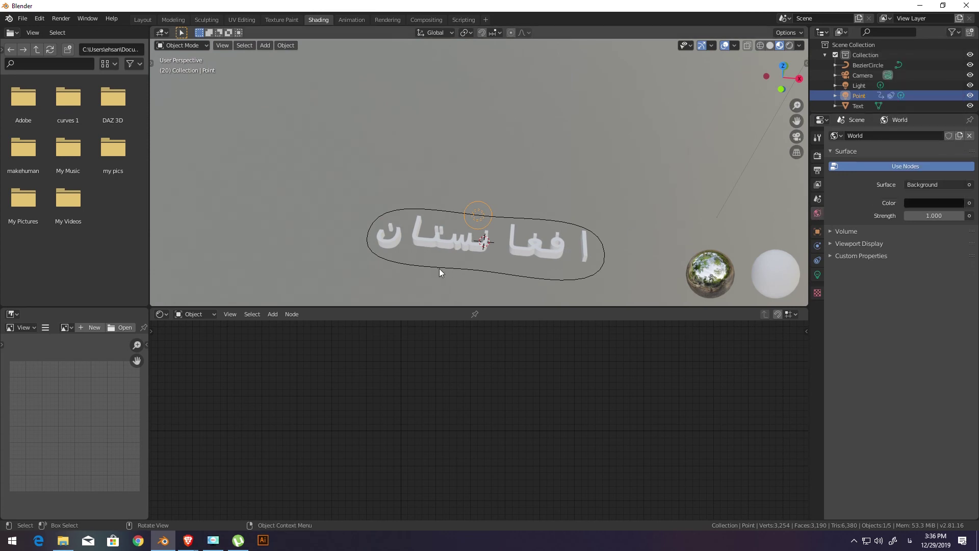
Step: Switch the viewport to Rendered shading
{"action": "key", "text": "z"}
{"action": "left_click", "coordinate": [504, 198]}
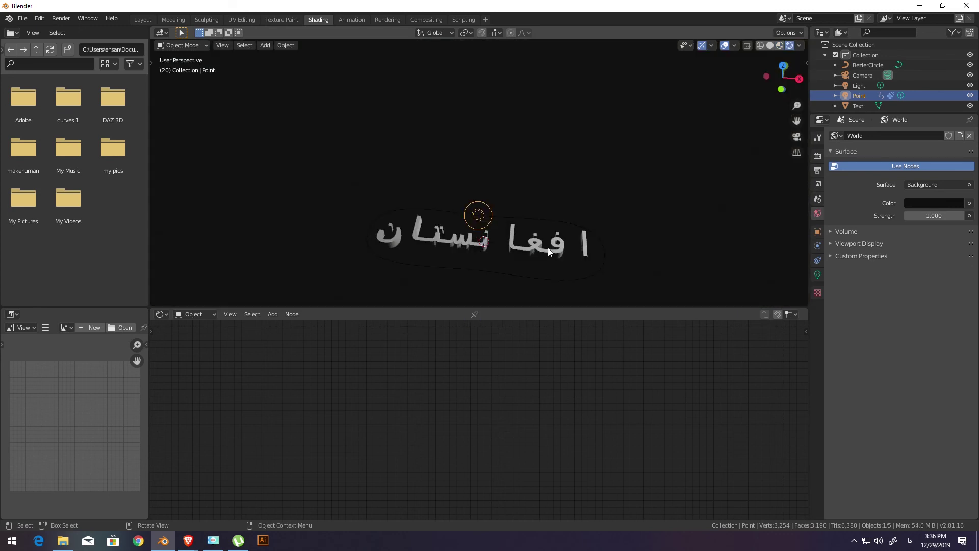
{"action": "left_click", "coordinate": [514, 278]}
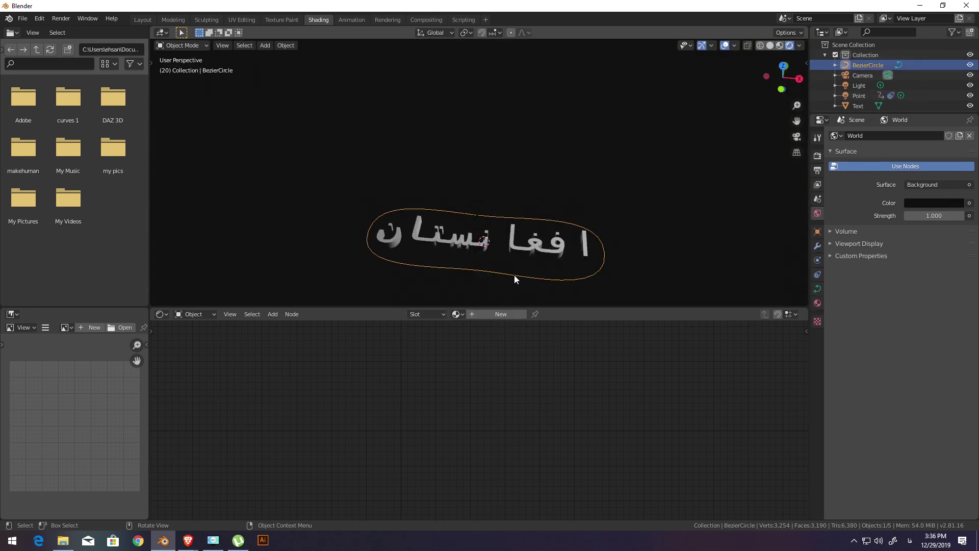
Step: Give the text a new material with Metallic about 0.97 and Roughness 0.214
{"action": "left_click", "coordinate": [476, 215]}
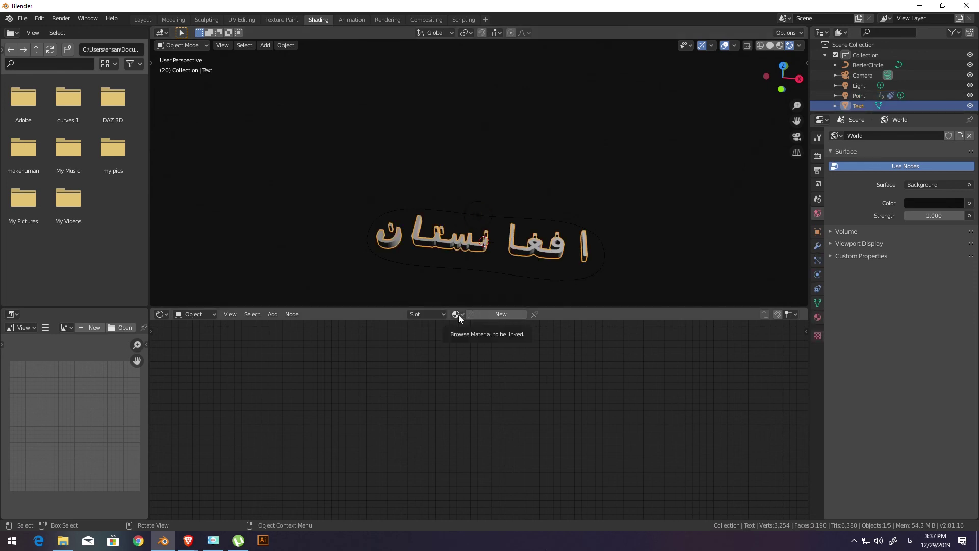
{"action": "left_click", "coordinate": [469, 315]}
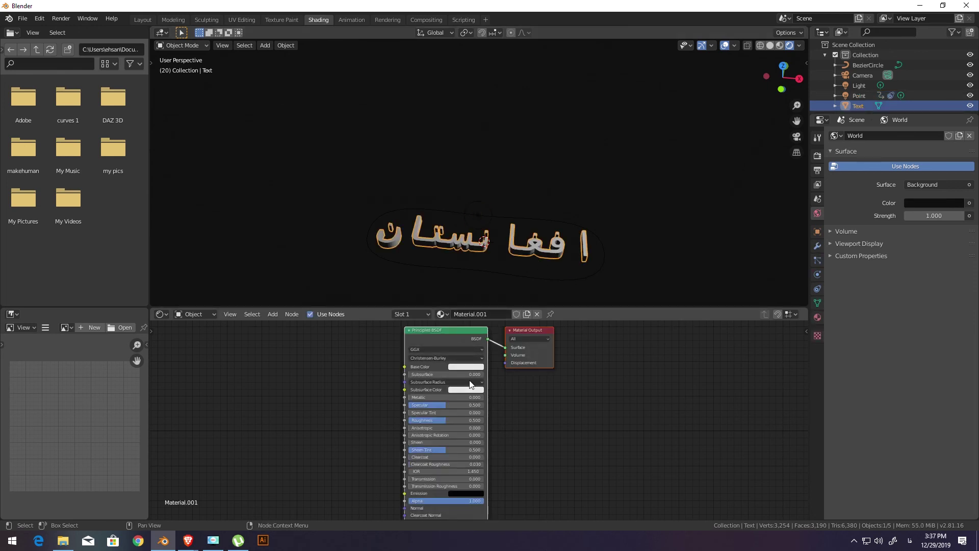
{"action": "left_click_drag", "start_coordinate": [429, 397], "coordinate": [482, 397]}
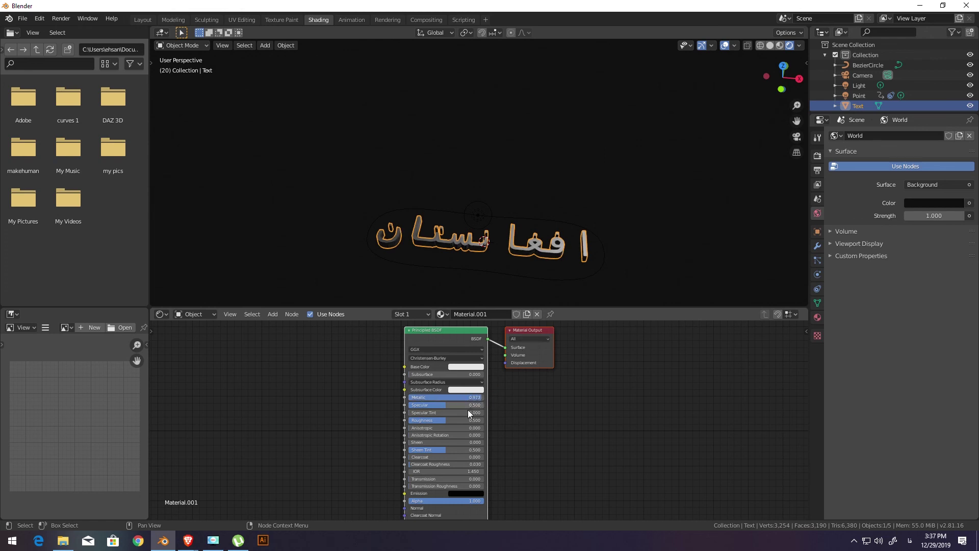
{"action": "left_click_drag", "start_coordinate": [463, 420], "coordinate": [437, 421]}
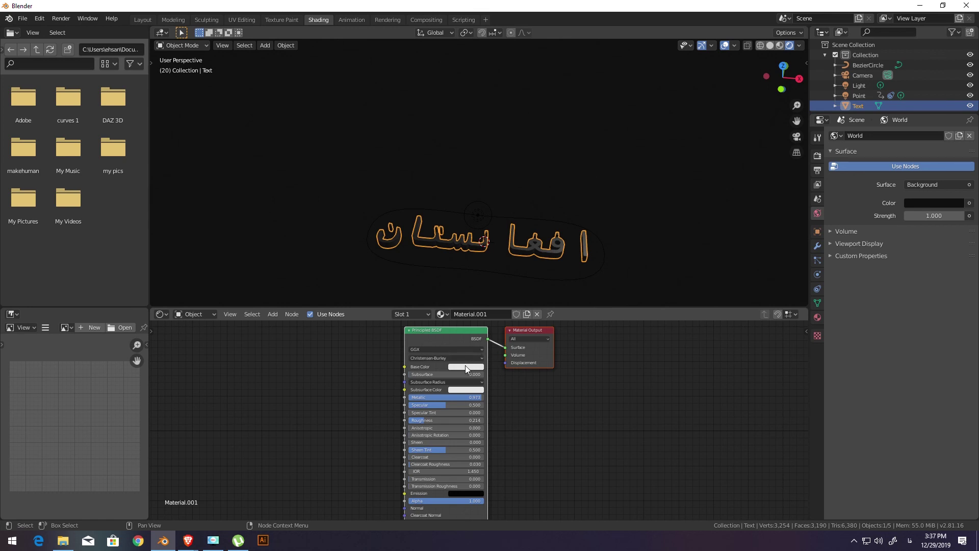
{"action": "left_click", "coordinate": [465, 366]}
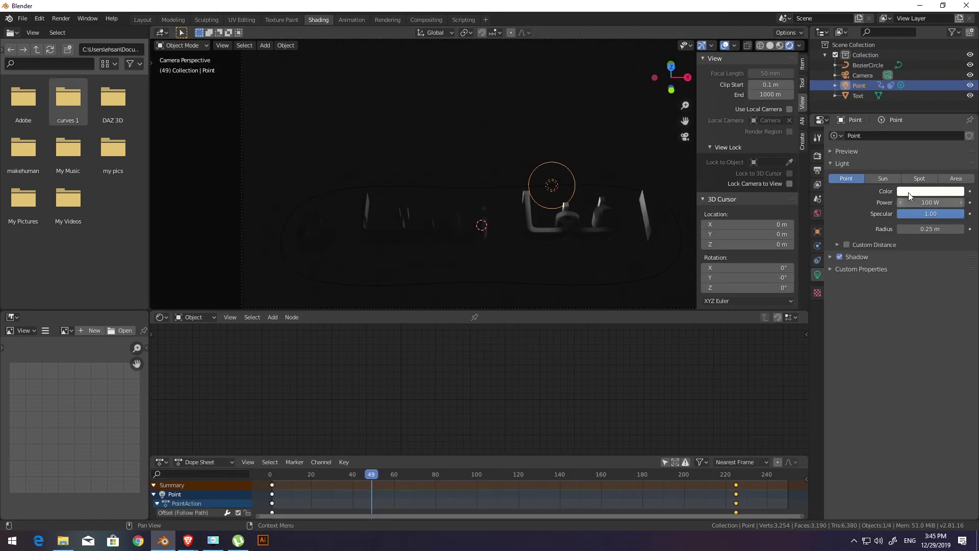
Step: Set light power to 5000 W and enable Ambient Occlusion and Bloom
{"action": "double_click", "coordinate": [908, 202]}
{"action": "type", "text": "50"}
{"action": "type", "text": "00"}
{"action": "key", "text": "Return"}
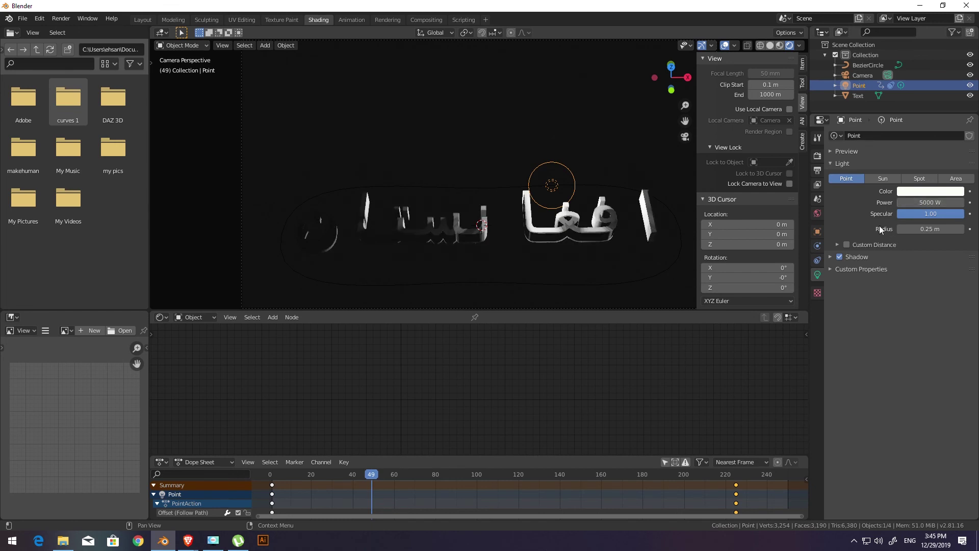
{"action": "left_click", "coordinate": [839, 206]}
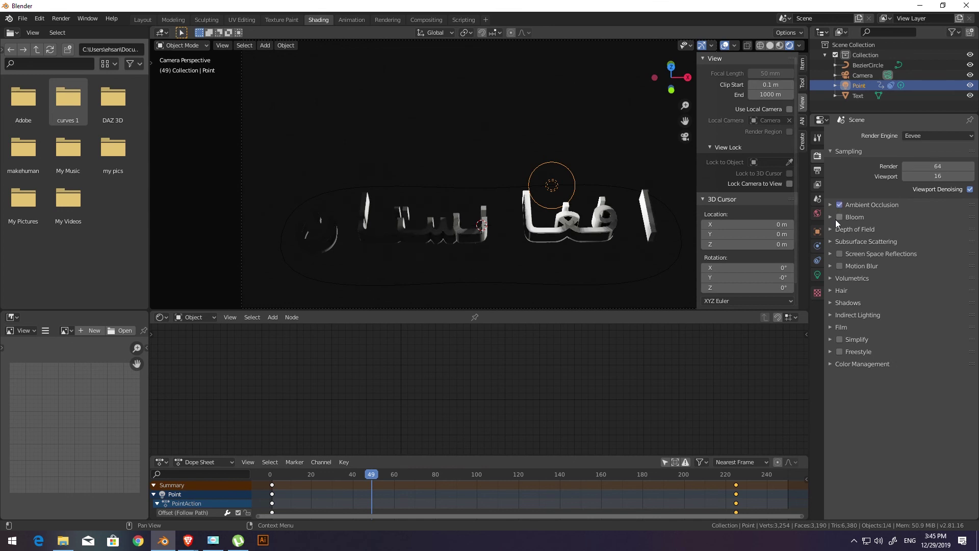
{"action": "left_click", "coordinate": [840, 217]}
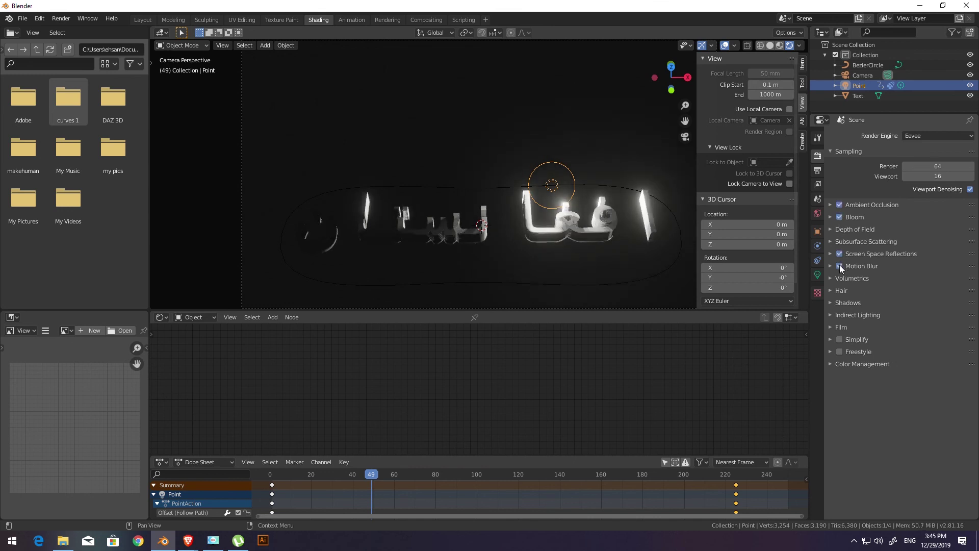
Step: Make the point light orange and play the animation
{"action": "left_click", "coordinate": [818, 261]}
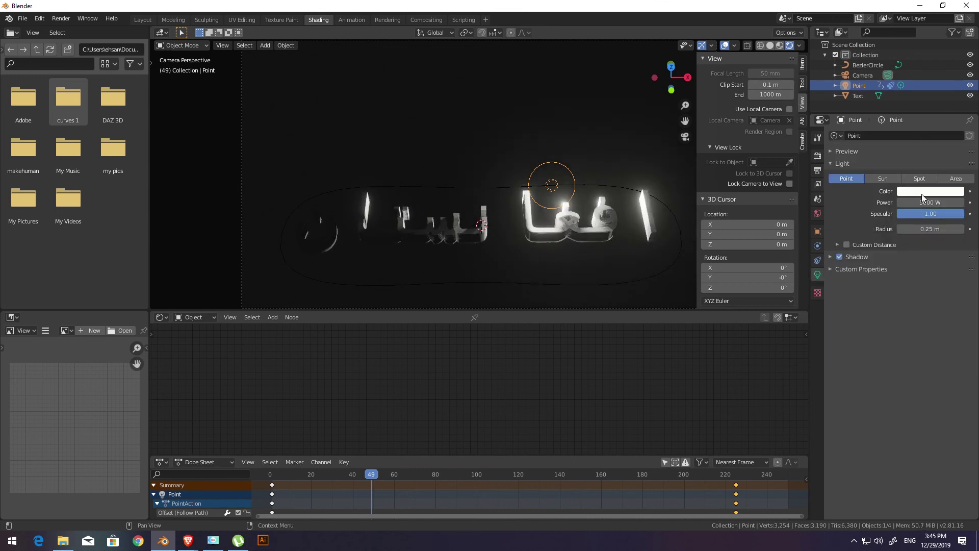
{"action": "left_click", "coordinate": [930, 191]}
{"action": "left_click", "coordinate": [901, 121]}
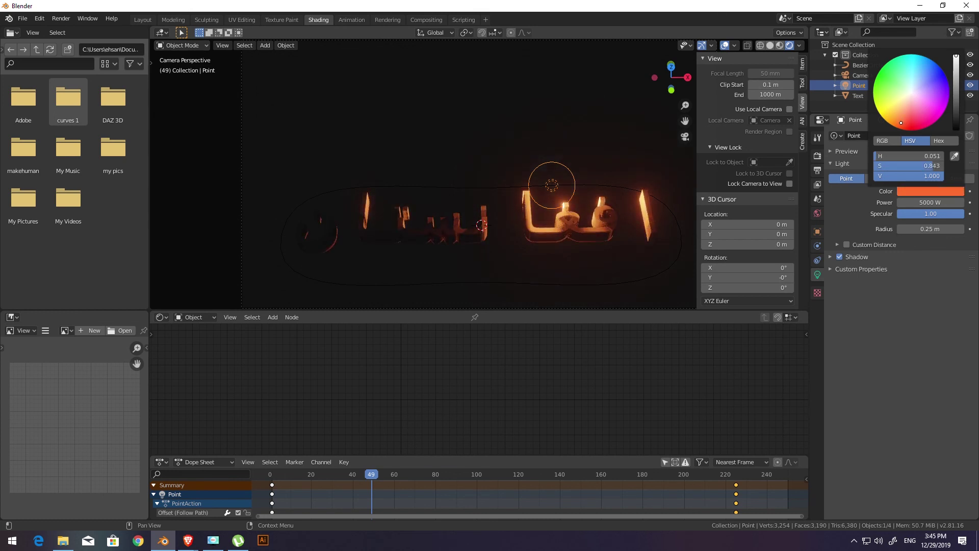
{"action": "key", "text": "space"}
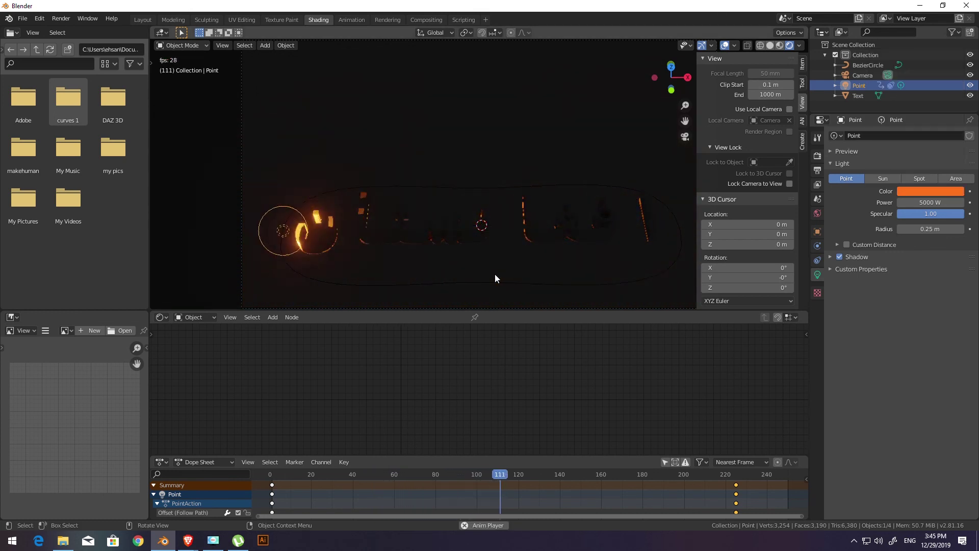
Step: Move the BezierCircle path along the Z axis
{"action": "left_click", "coordinate": [519, 283]}
{"action": "key", "text": "g"}
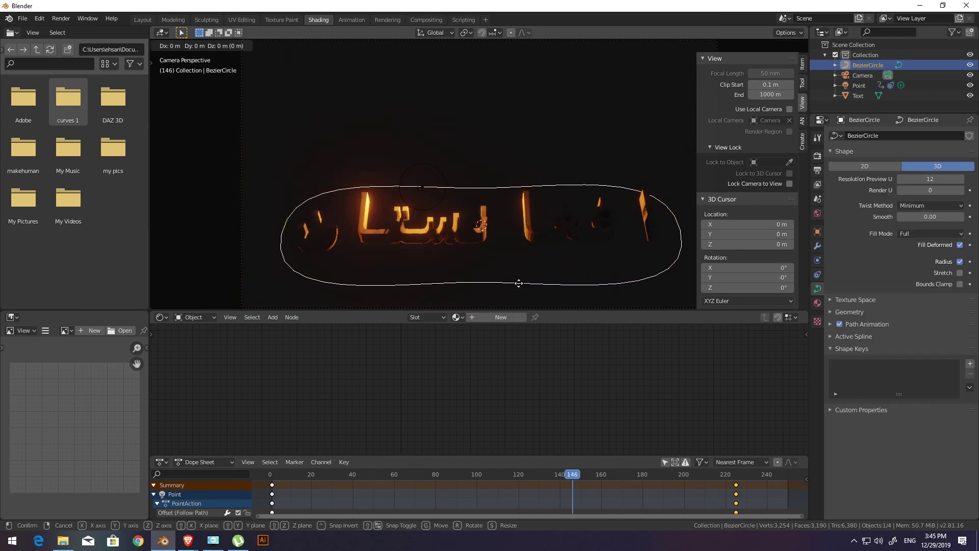
{"action": "key", "text": "z"}
{"action": "left_click", "coordinate": [520, 276]}
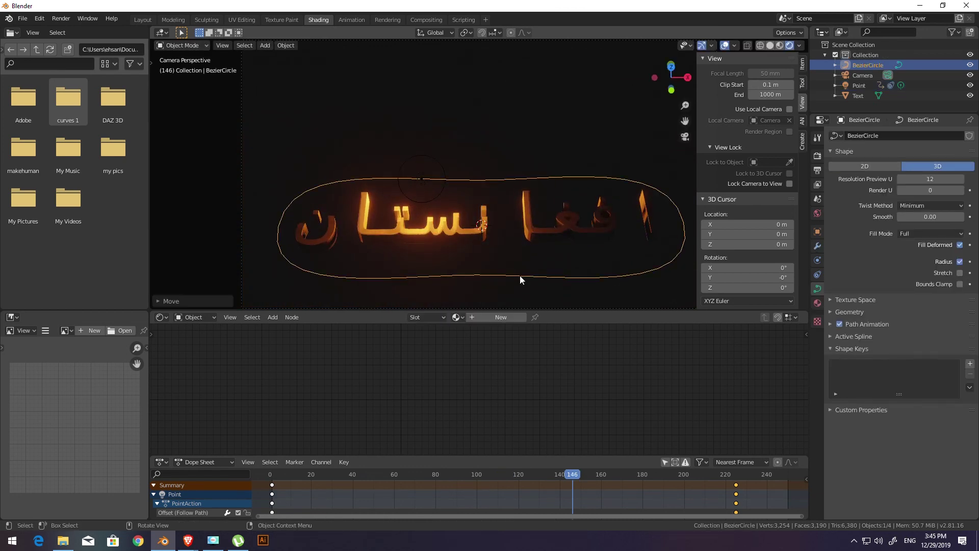